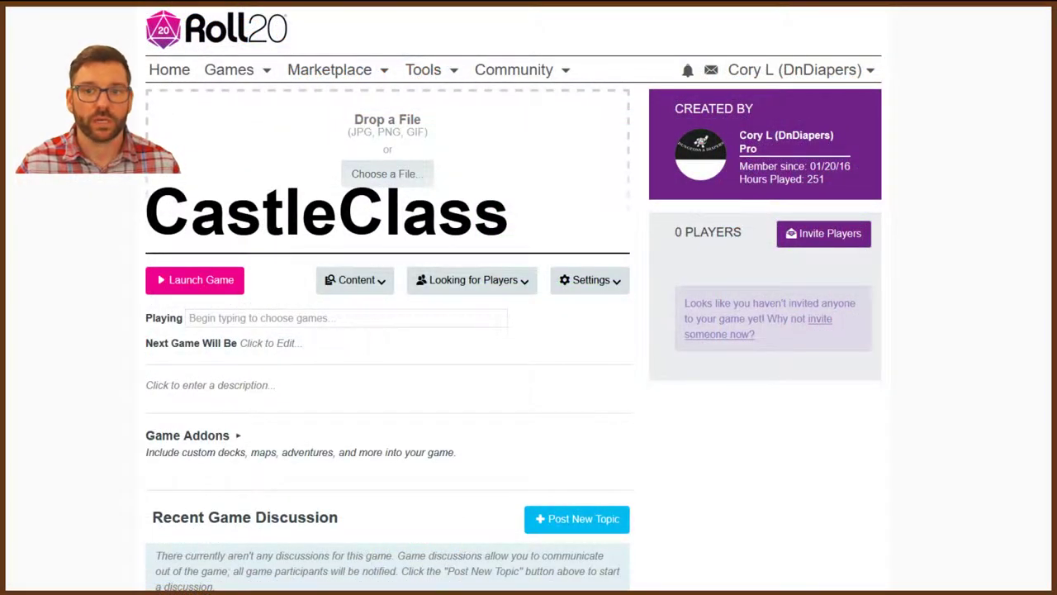
Step: Open the CastleClass game settings and allow players to import their own characters
{"action": "left_click", "coordinate": [590, 280]}
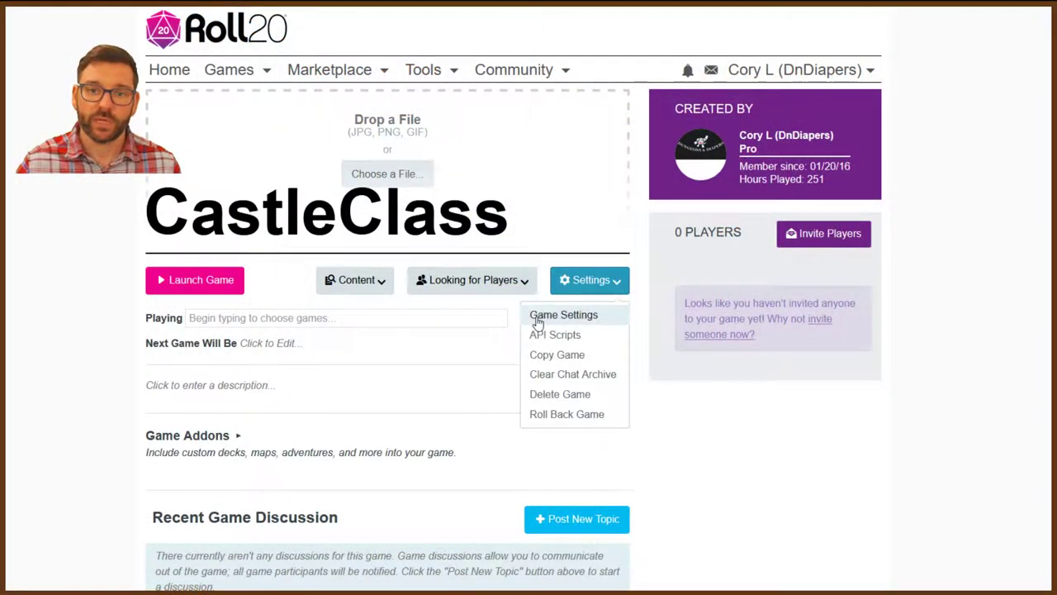
{"action": "left_click", "coordinate": [590, 325]}
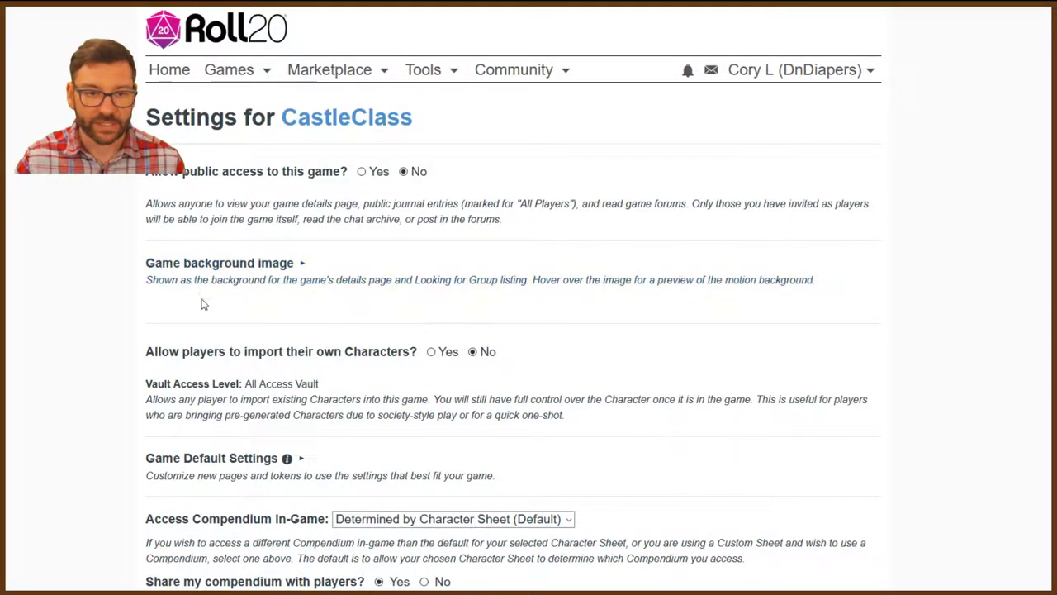
{"action": "scroll", "coordinate": [199, 307], "scroll_direction": "down", "scroll_amount": 2}
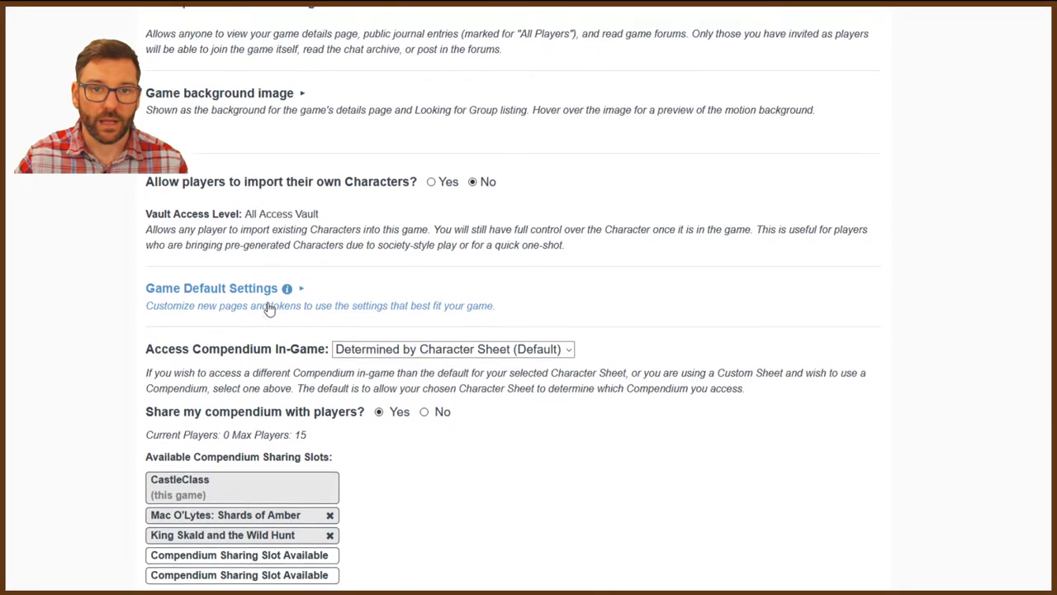
{"action": "scroll", "coordinate": [268, 308], "scroll_direction": "up", "scroll_amount": 1}
{"action": "left_click", "coordinate": [430, 218]}
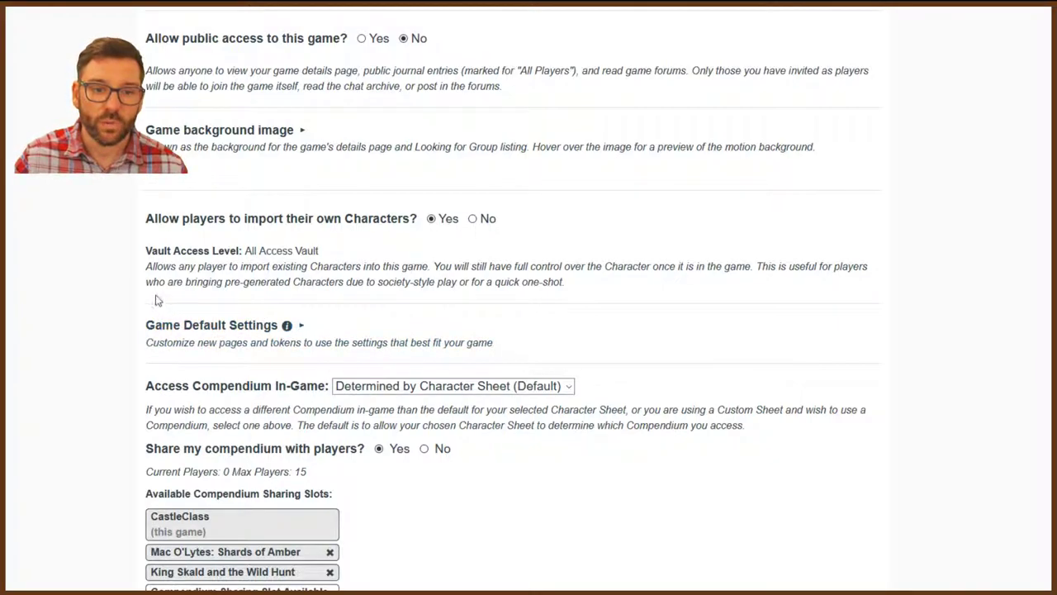
Step: Expand the game default settings and set the page scale unit to ft
{"action": "left_click", "coordinate": [241, 330]}
{"action": "scroll", "coordinate": [86, 383], "scroll_direction": "down", "scroll_amount": 2}
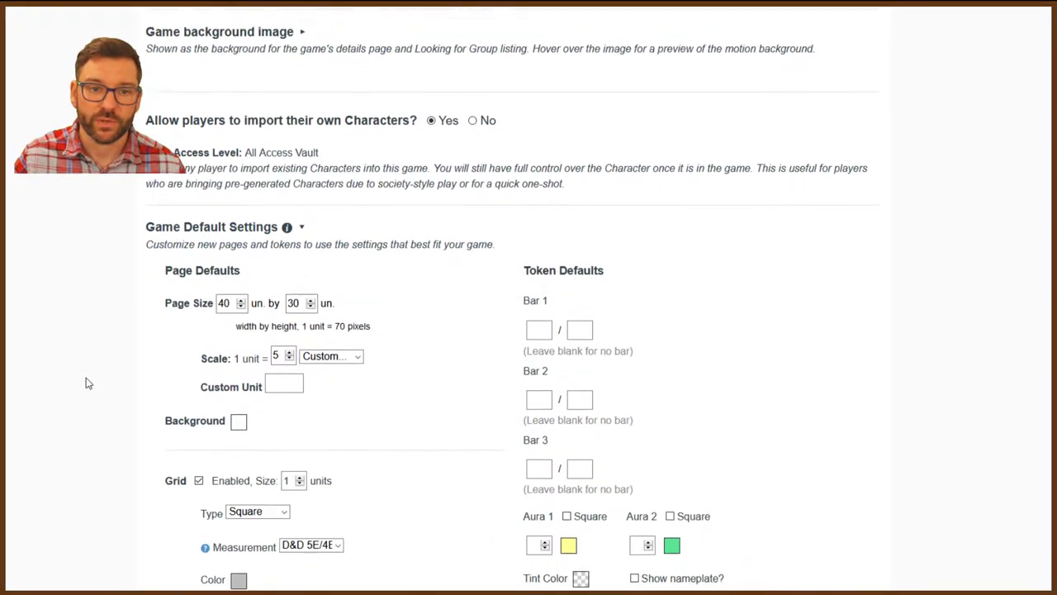
{"action": "scroll", "coordinate": [88, 382], "scroll_direction": "down", "scroll_amount": 1}
{"action": "scroll", "coordinate": [210, 278], "scroll_direction": "down", "scroll_amount": 1}
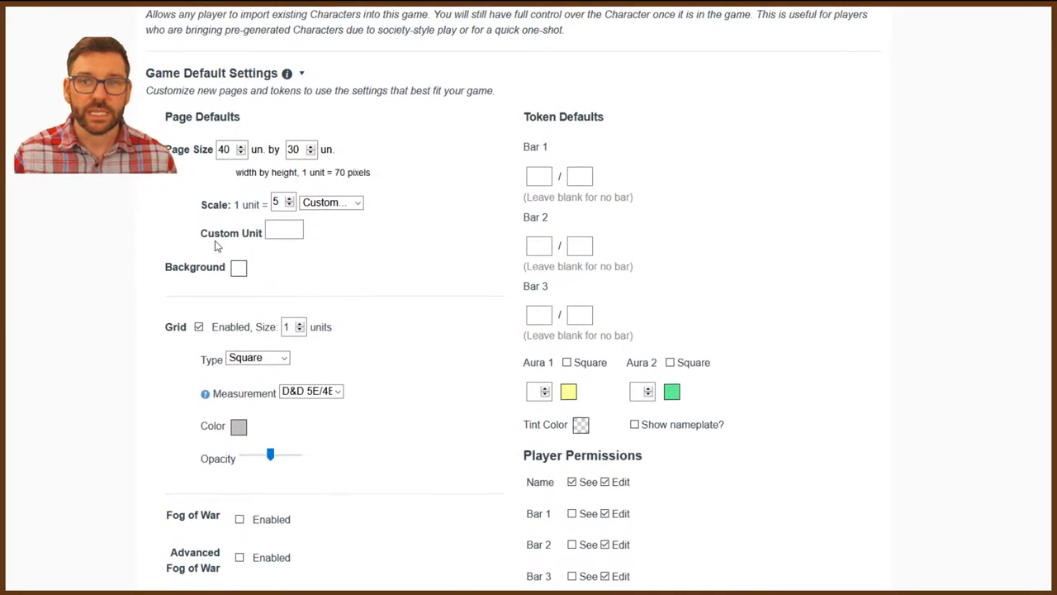
{"action": "scroll", "coordinate": [214, 246], "scroll_direction": "up", "scroll_amount": 3}
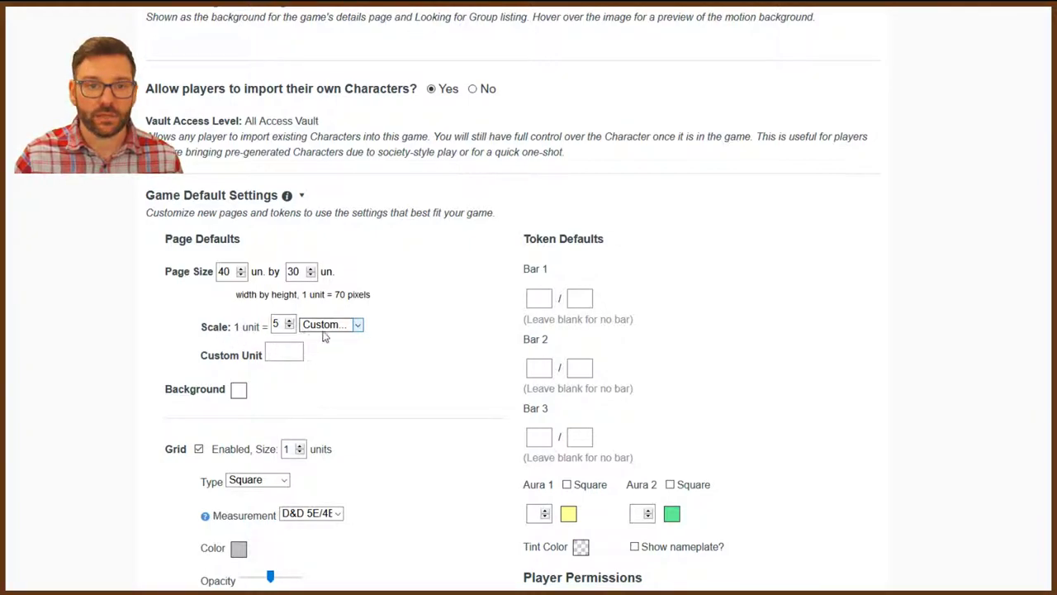
{"action": "left_click", "coordinate": [328, 342]}
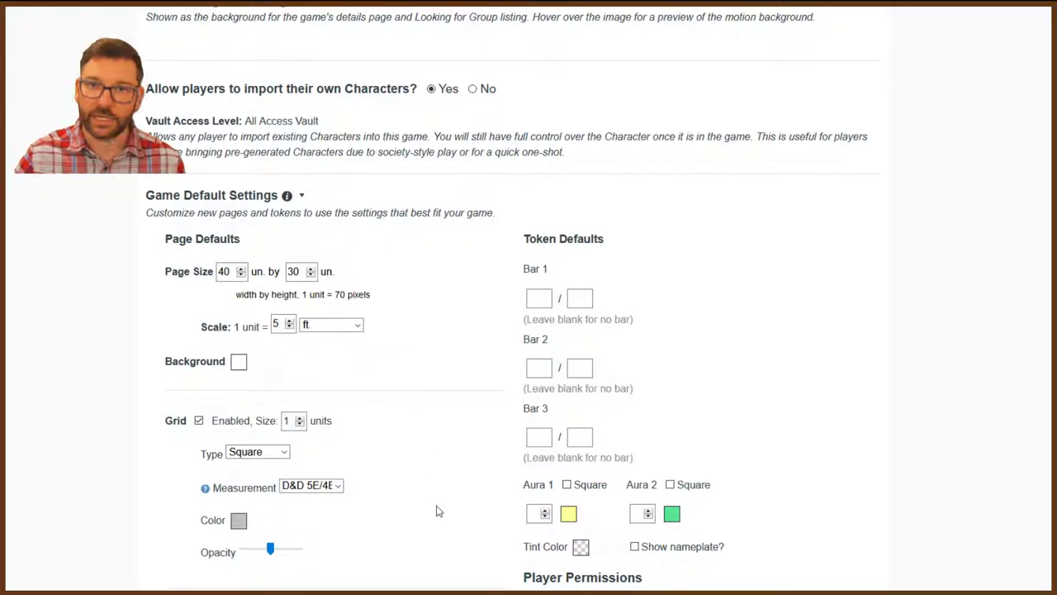
Step: Review the default grid, fog of war, dynamic lighting, token bar and player permission settings
{"action": "scroll", "coordinate": [437, 511], "scroll_direction": "down", "scroll_amount": 3}
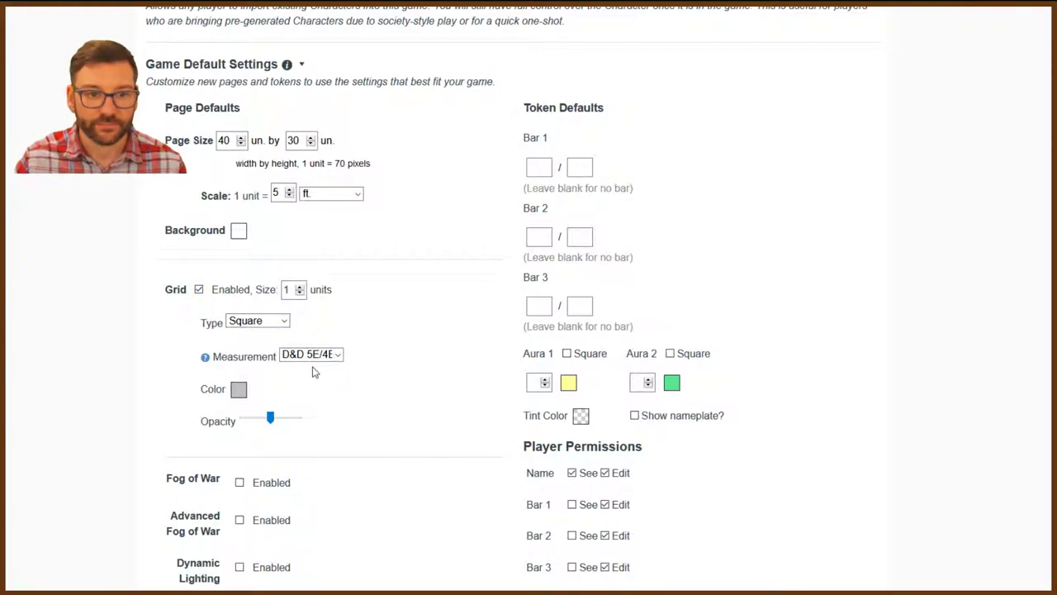
{"action": "scroll", "coordinate": [377, 456], "scroll_direction": "down", "scroll_amount": 1}
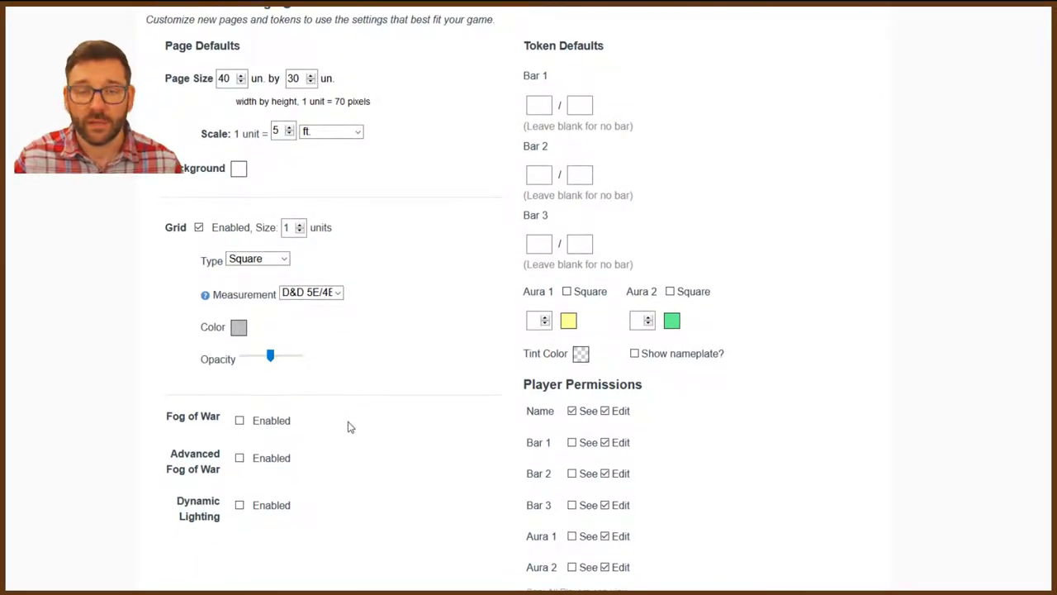
{"action": "scroll", "coordinate": [348, 427], "scroll_direction": "down", "scroll_amount": 2}
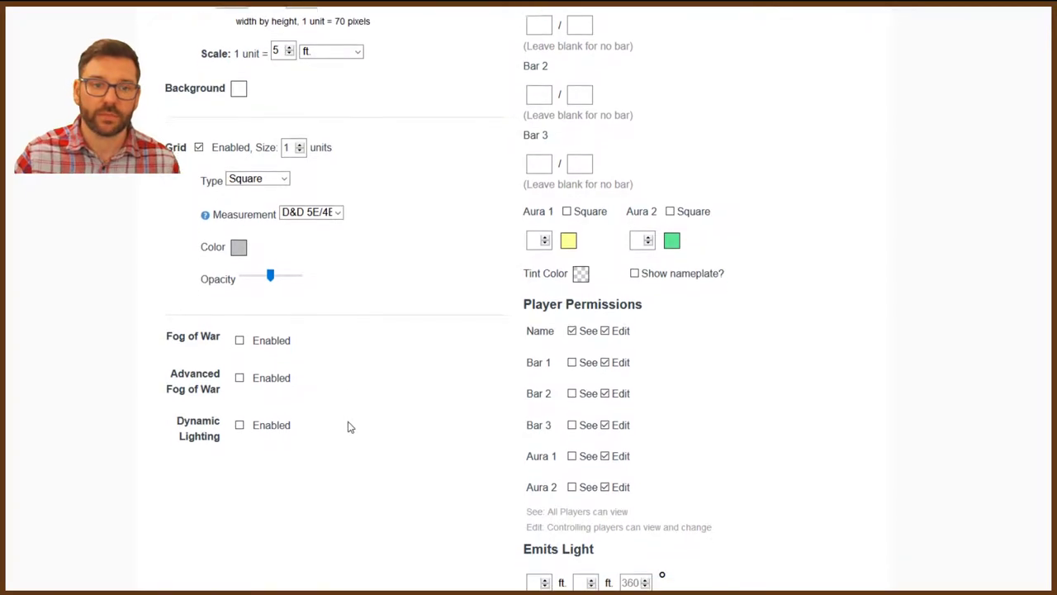
{"action": "scroll", "coordinate": [345, 433], "scroll_direction": "down", "scroll_amount": 1}
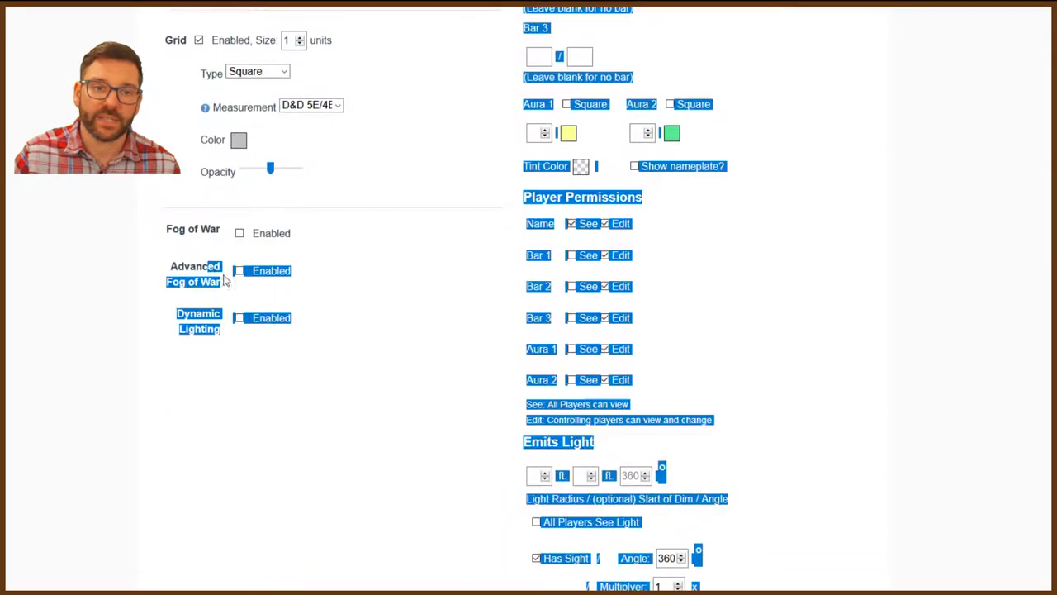
{"action": "left_click", "coordinate": [372, 305]}
{"action": "scroll", "coordinate": [267, 239], "scroll_direction": "down", "scroll_amount": 1}
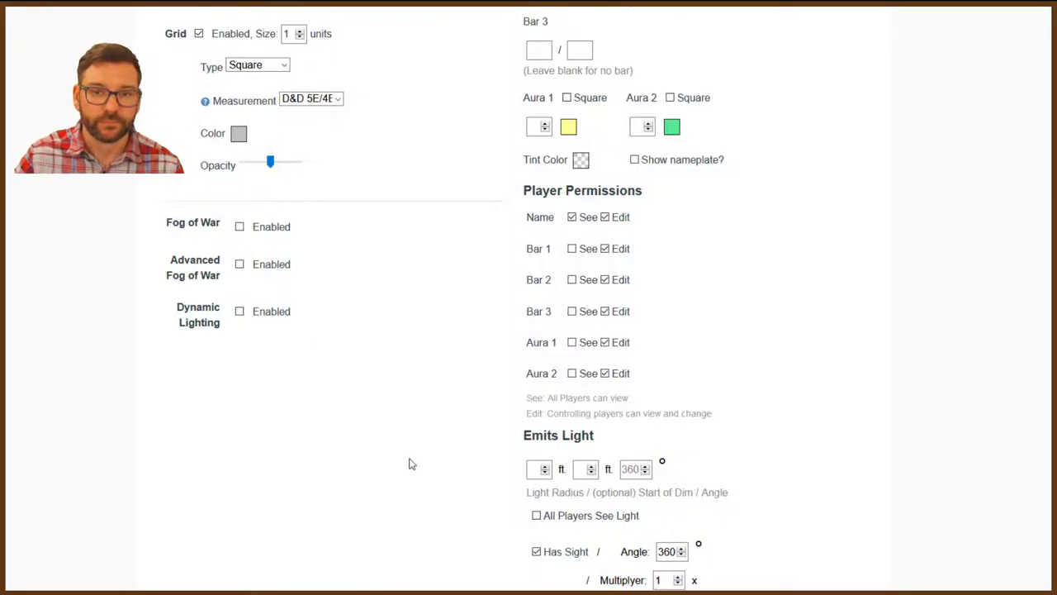
{"action": "scroll", "coordinate": [411, 464], "scroll_direction": "up", "scroll_amount": 3}
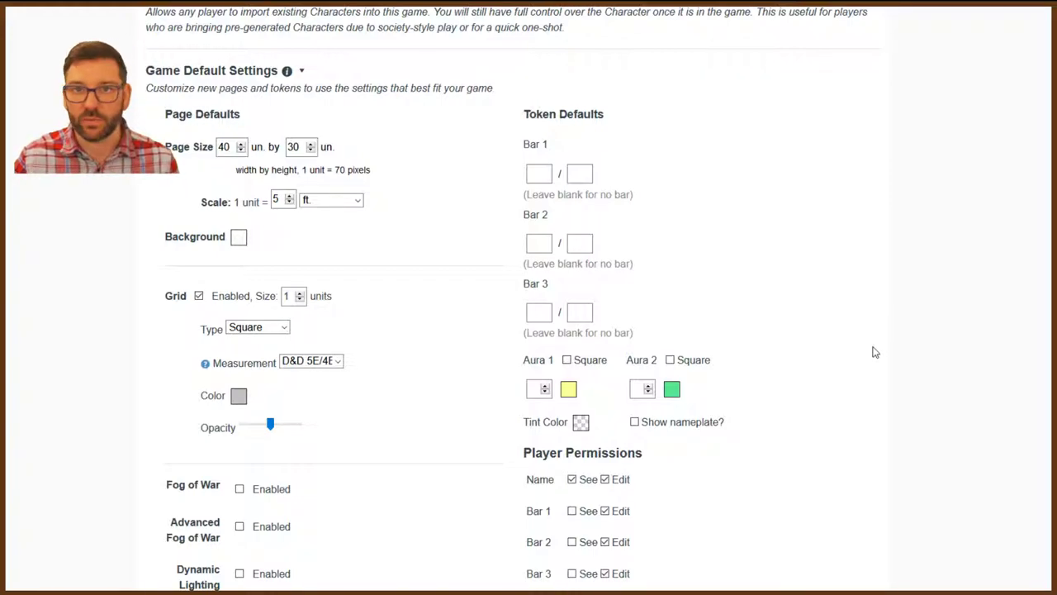
{"action": "scroll", "coordinate": [887, 432], "scroll_direction": "down", "scroll_amount": 3}
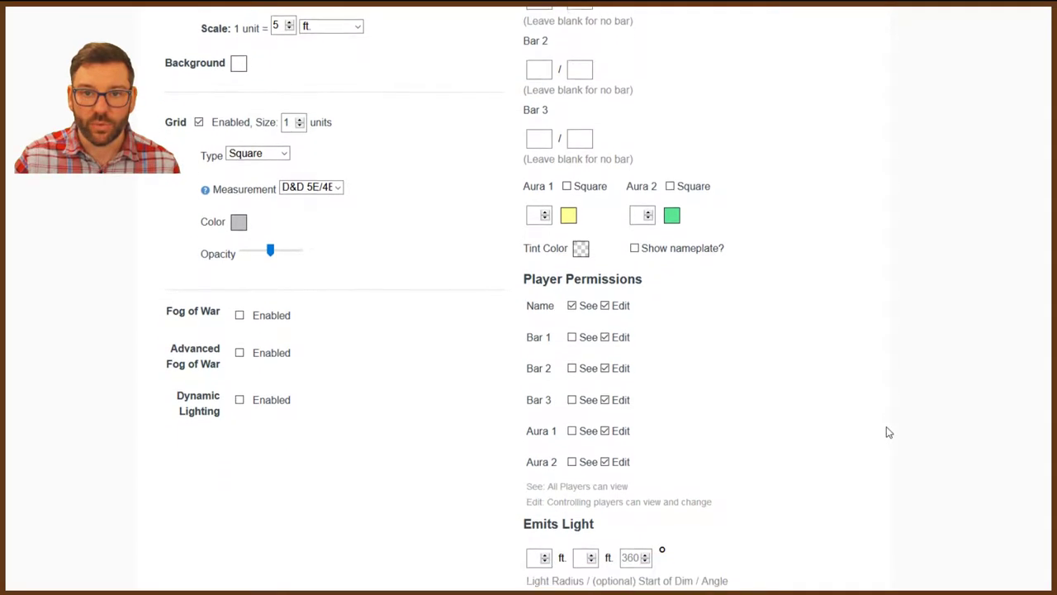
{"action": "scroll", "coordinate": [887, 431], "scroll_direction": "down", "scroll_amount": 3}
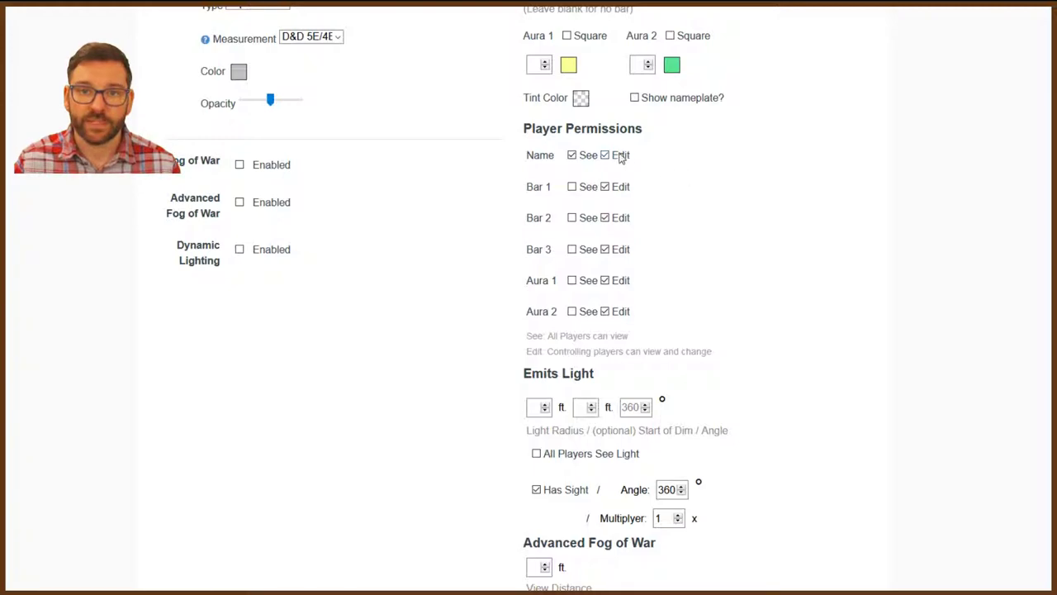
Step: Toggle the token Name visibility for all players and the Has Sight default off and on again
{"action": "left_click", "coordinate": [572, 156]}
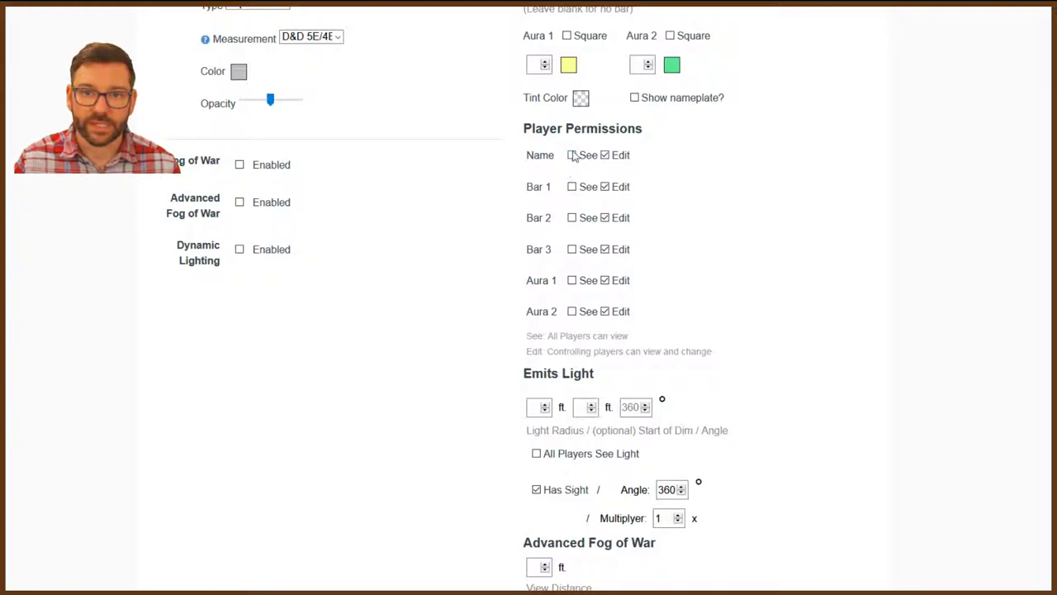
{"action": "left_click", "coordinate": [572, 156]}
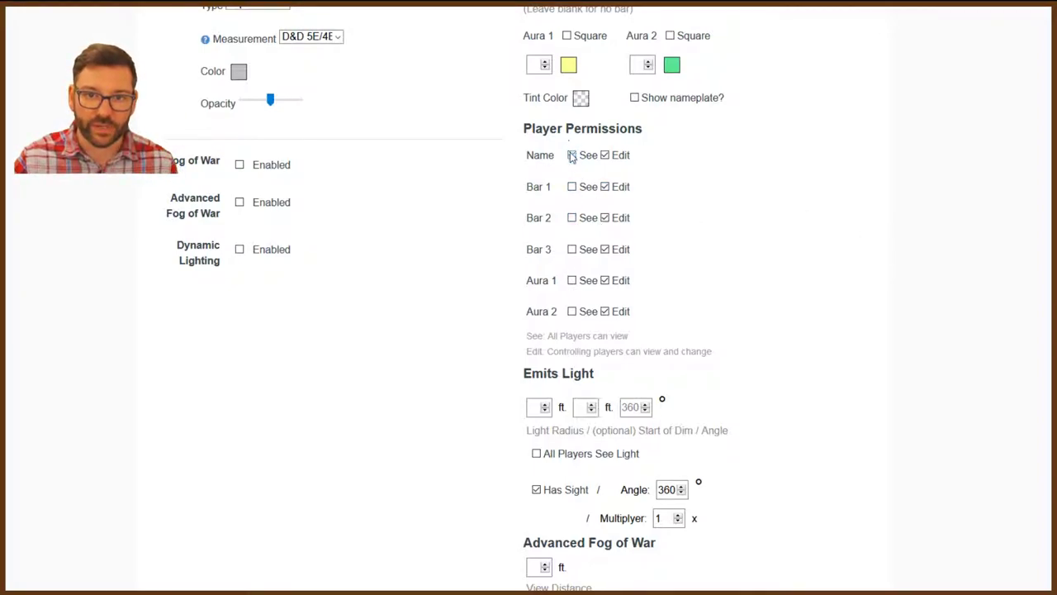
{"action": "scroll", "coordinate": [800, 371], "scroll_direction": "down", "scroll_amount": 1}
{"action": "scroll", "coordinate": [800, 371], "scroll_direction": "down", "scroll_amount": 3}
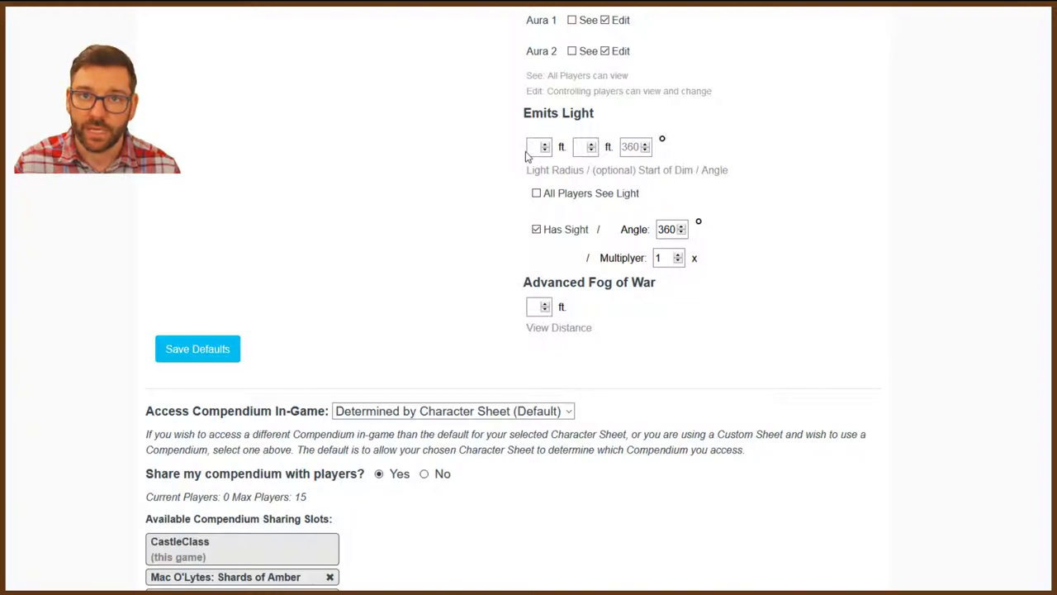
{"action": "left_click", "coordinate": [536, 230]}
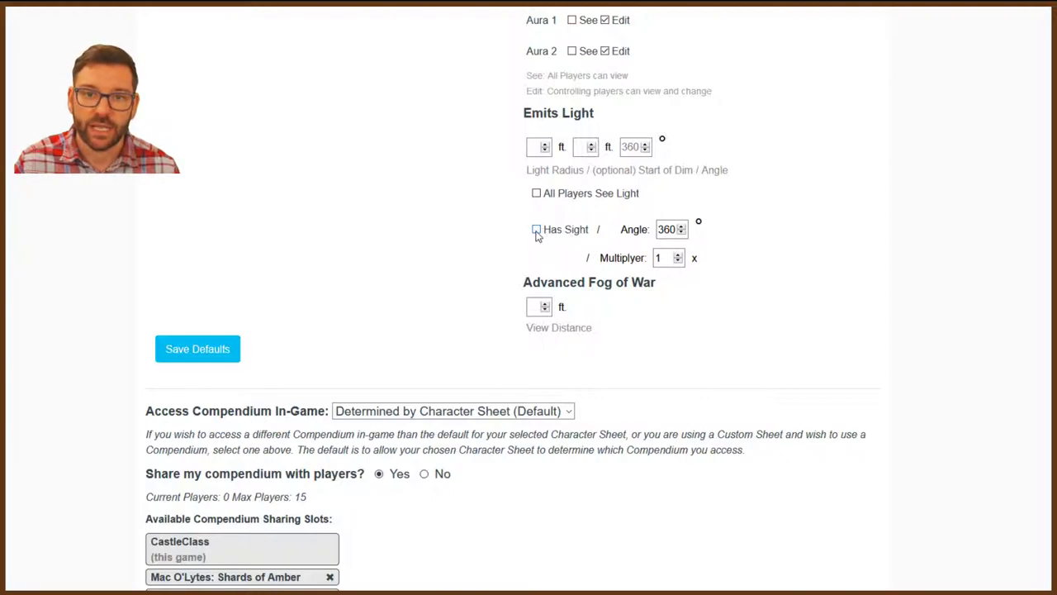
{"action": "left_click", "coordinate": [536, 230]}
Step: Check the token sight multiplier and save the page and token defaults
{"action": "scroll", "coordinate": [299, 158], "scroll_direction": "up", "scroll_amount": 1}
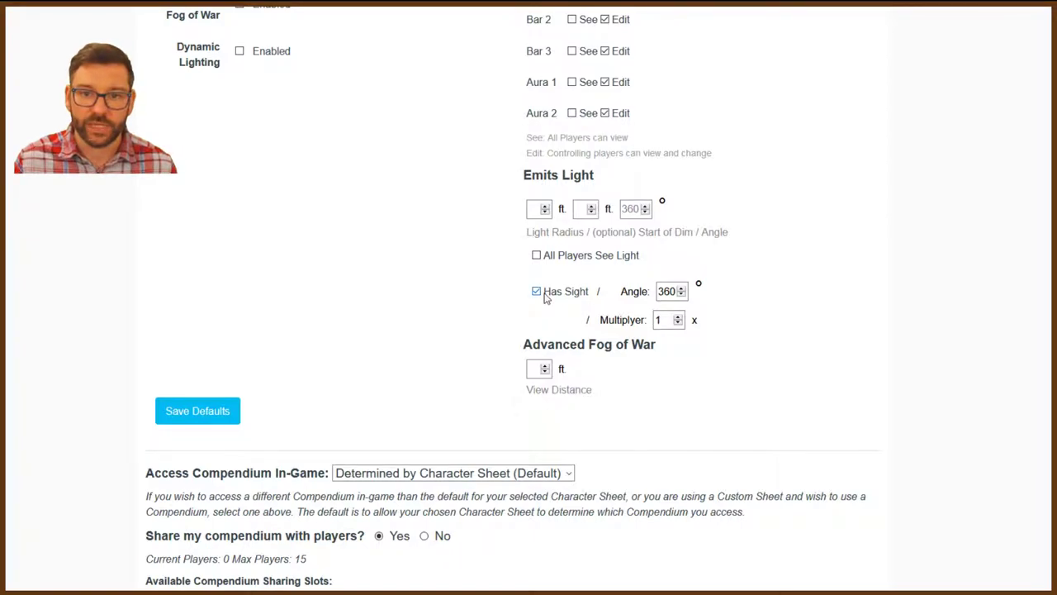
{"action": "left_click", "coordinate": [661, 320]}
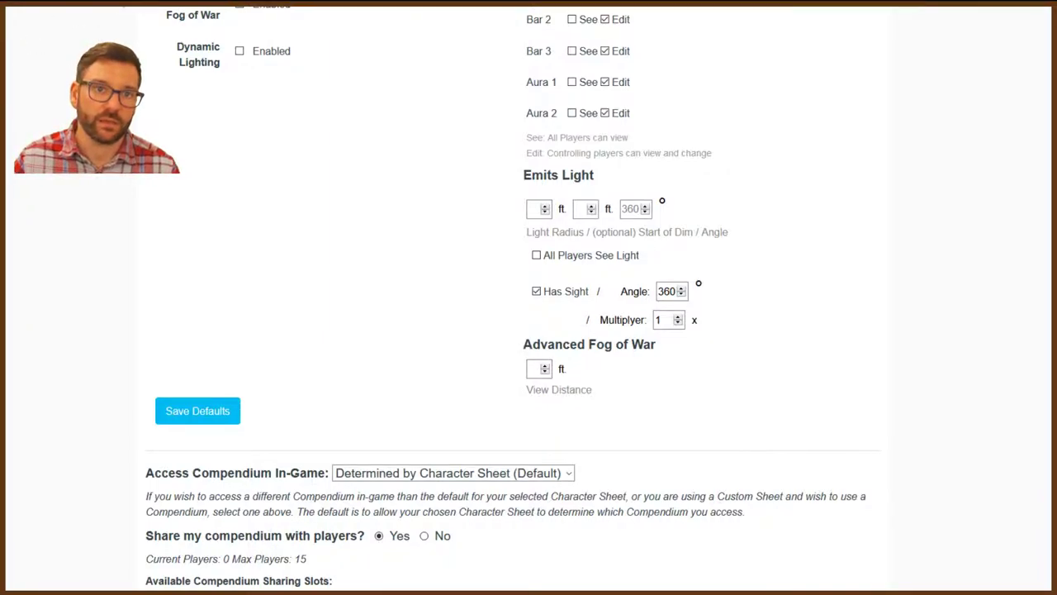
{"action": "left_click", "coordinate": [216, 419]}
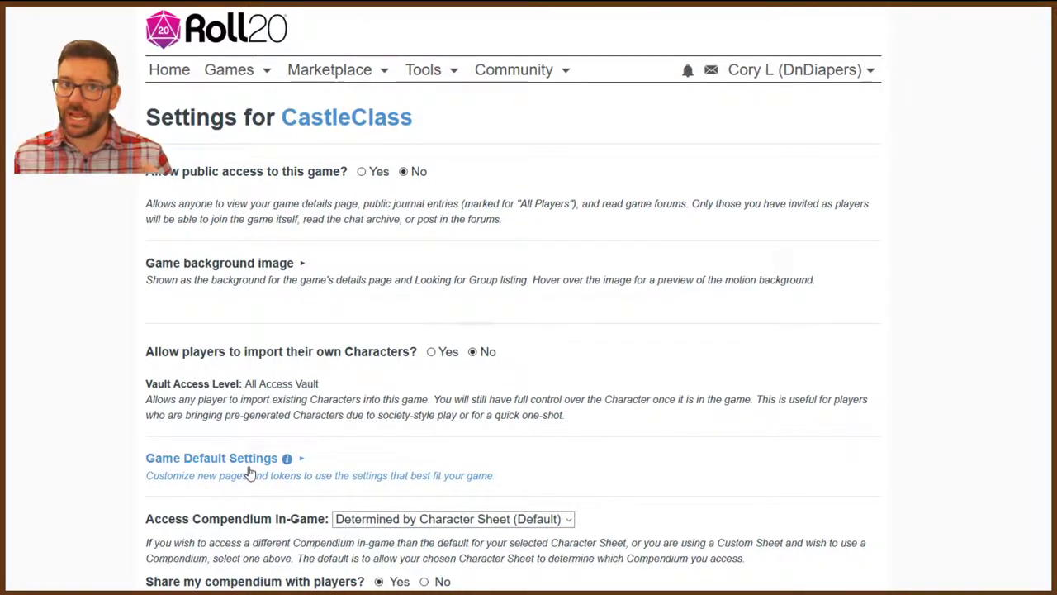
Step: Examine the compendium sharing options, the D&D 5E by Roll20 sheet template, and its default sheet and token bar settings
{"action": "scroll", "coordinate": [513, 464], "scroll_direction": "down", "scroll_amount": 5}
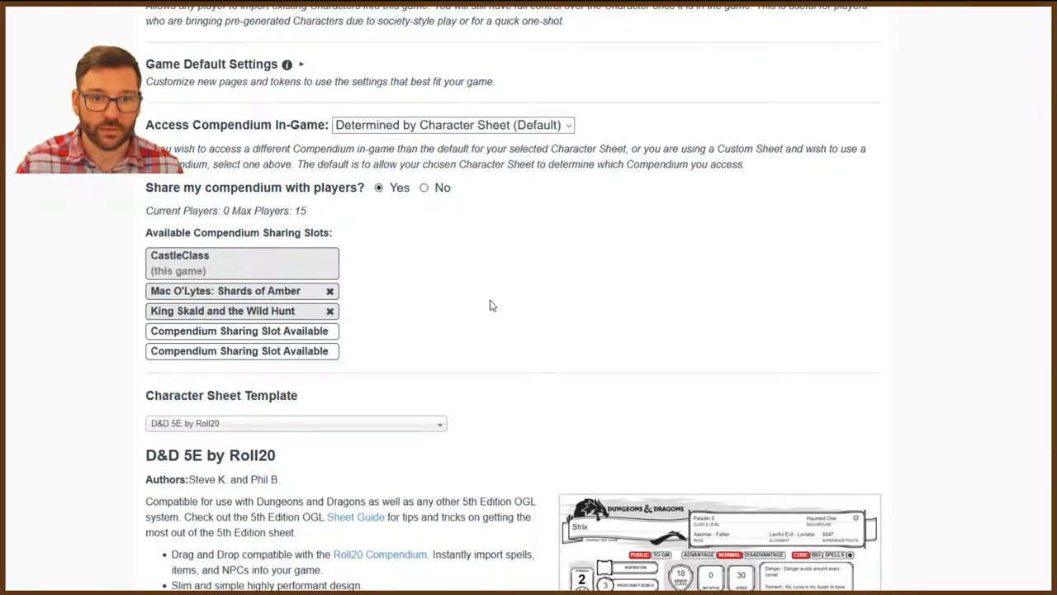
{"action": "scroll", "coordinate": [564, 372], "scroll_direction": "down", "scroll_amount": 1}
{"action": "scroll", "coordinate": [564, 372], "scroll_direction": "down", "scroll_amount": 3}
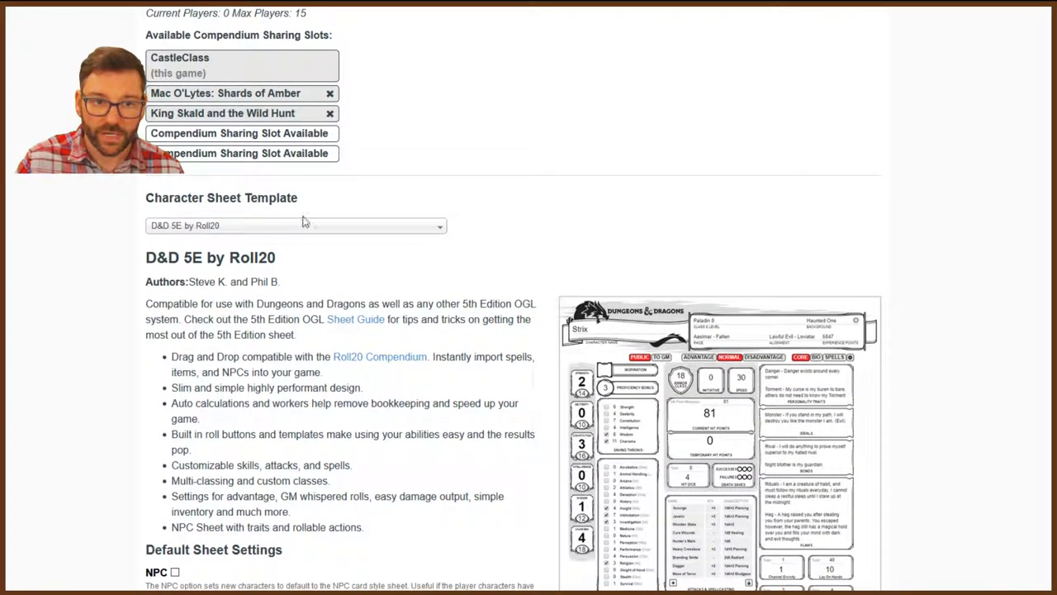
{"action": "scroll", "coordinate": [256, 402], "scroll_direction": "down", "scroll_amount": 7}
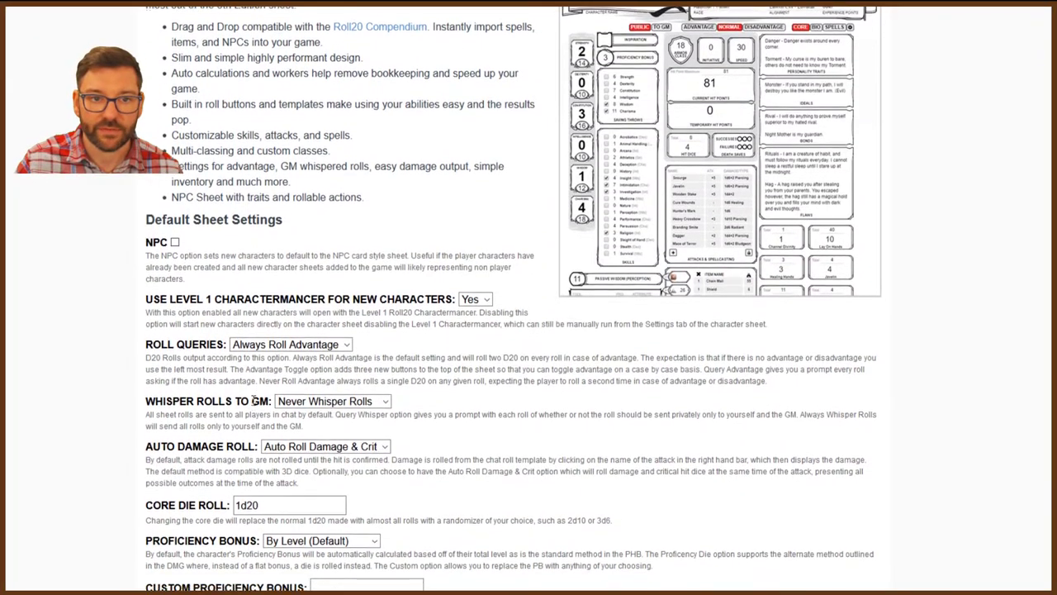
{"action": "scroll", "coordinate": [254, 402], "scroll_direction": "down", "scroll_amount": 2}
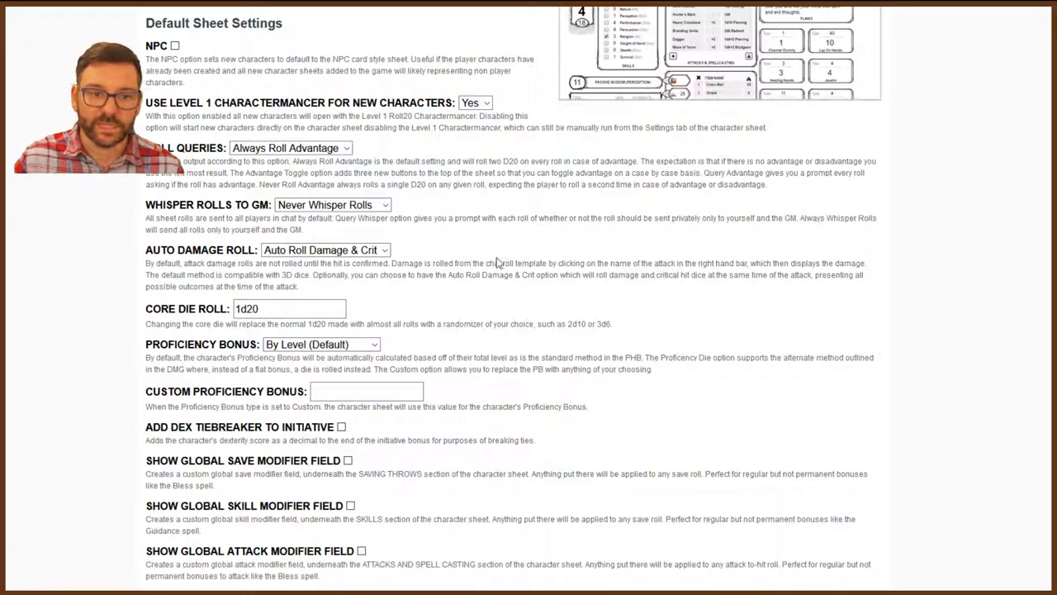
{"action": "scroll", "coordinate": [497, 259], "scroll_direction": "down", "scroll_amount": 1}
{"action": "scroll", "coordinate": [497, 259], "scroll_direction": "down", "scroll_amount": 4}
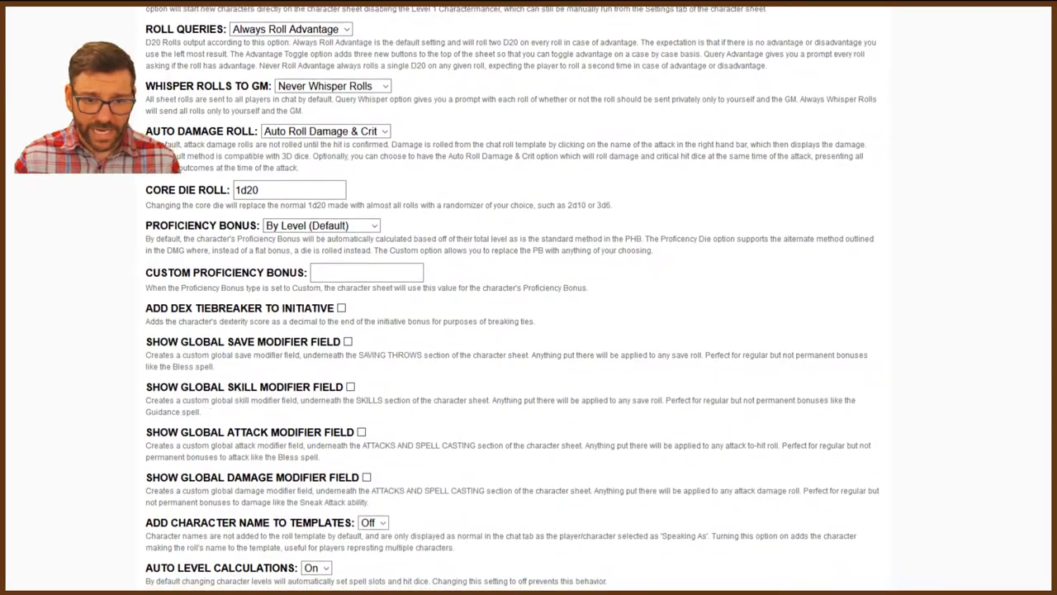
{"action": "scroll", "coordinate": [152, 257], "scroll_direction": "down", "scroll_amount": 5}
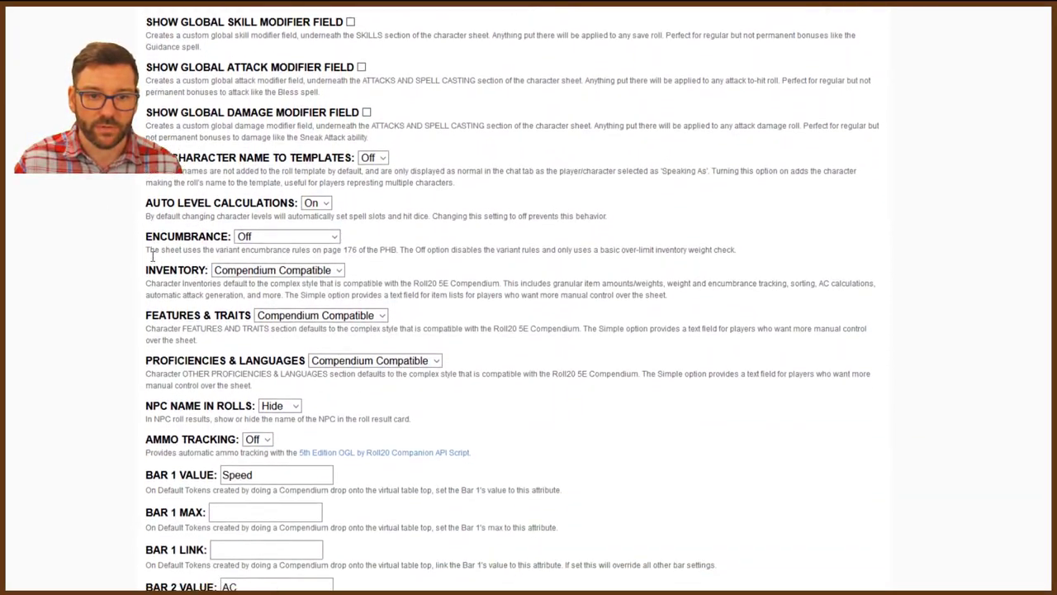
{"action": "scroll", "coordinate": [152, 257], "scroll_direction": "down", "scroll_amount": 3}
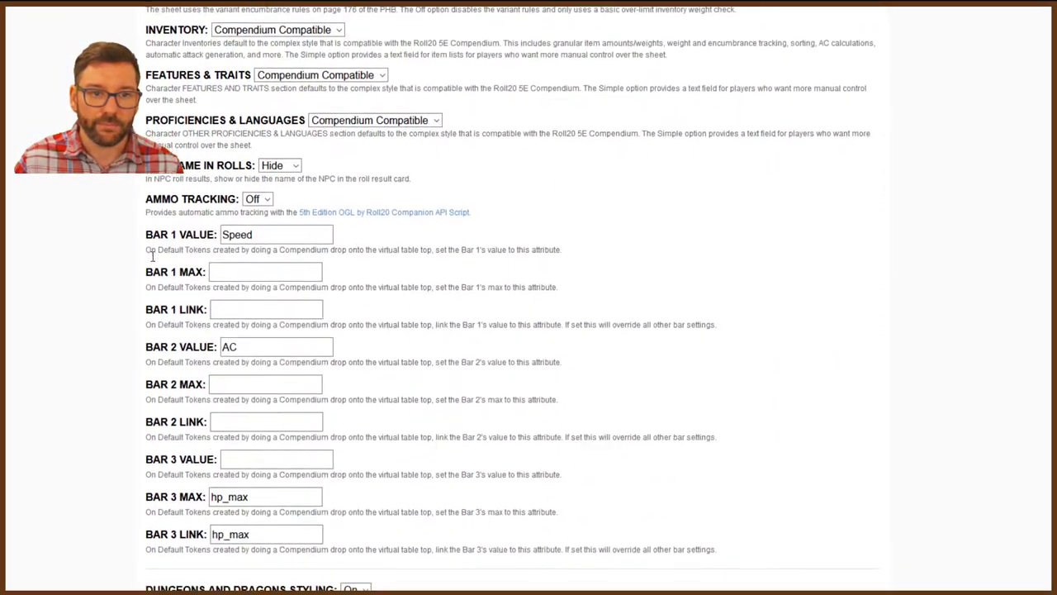
{"action": "scroll", "coordinate": [152, 257], "scroll_direction": "down", "scroll_amount": 2}
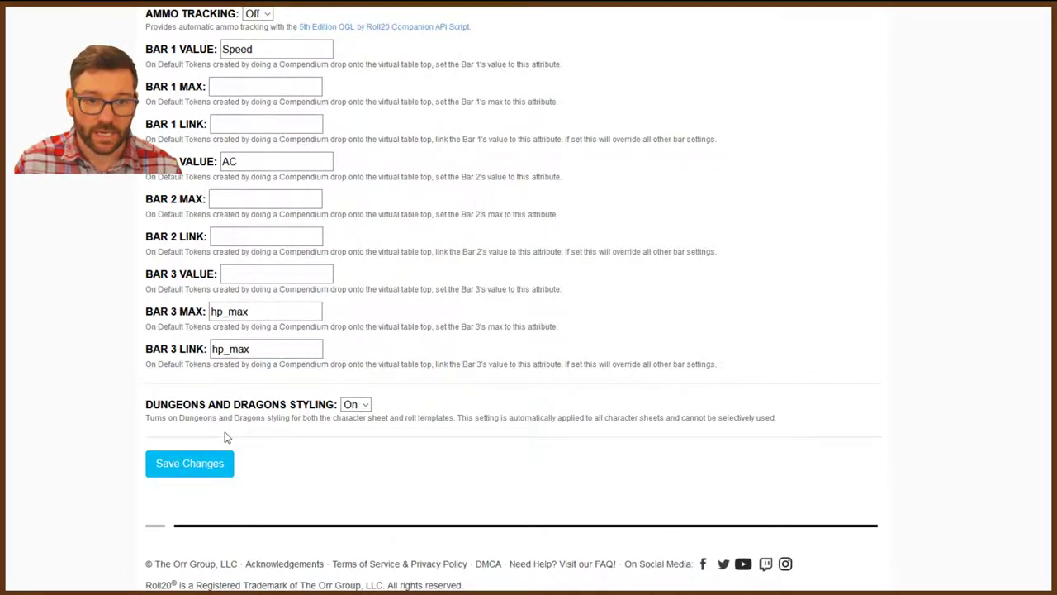
Step: Save the game settings and return to the CastleClass game page
{"action": "left_click", "coordinate": [202, 464]}
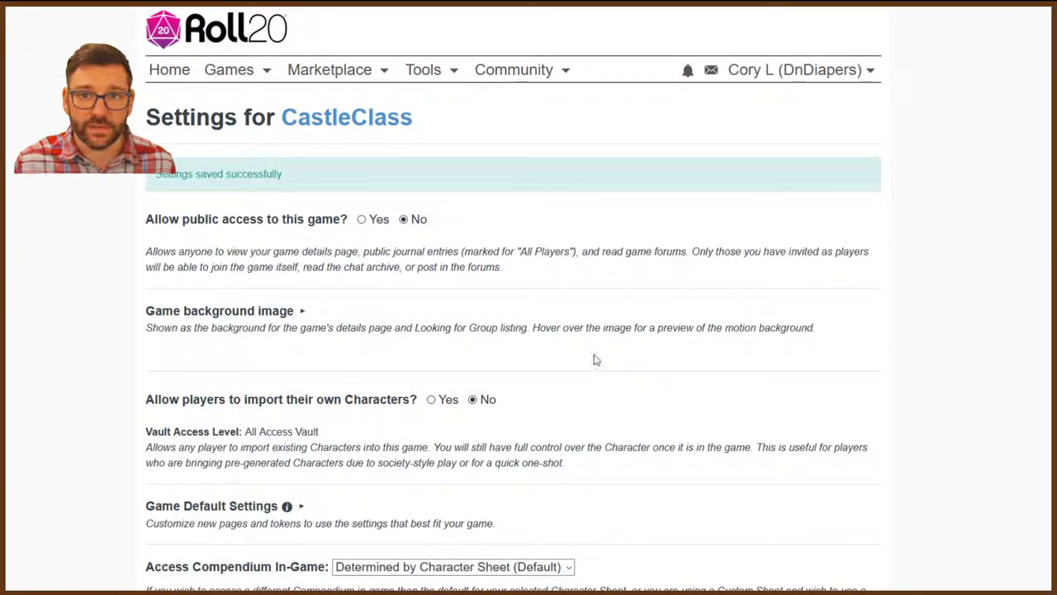
{"action": "left_click", "coordinate": [333, 128]}
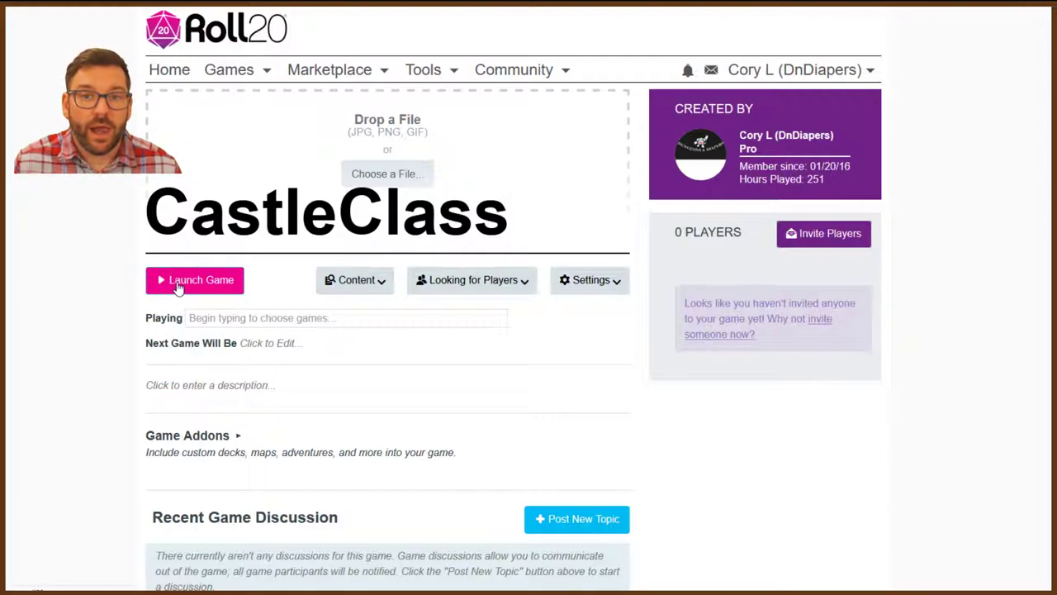
Step: Launch the game and set the Untitled page's grid size to 1 unit in its page settings
{"action": "left_click", "coordinate": [177, 286]}
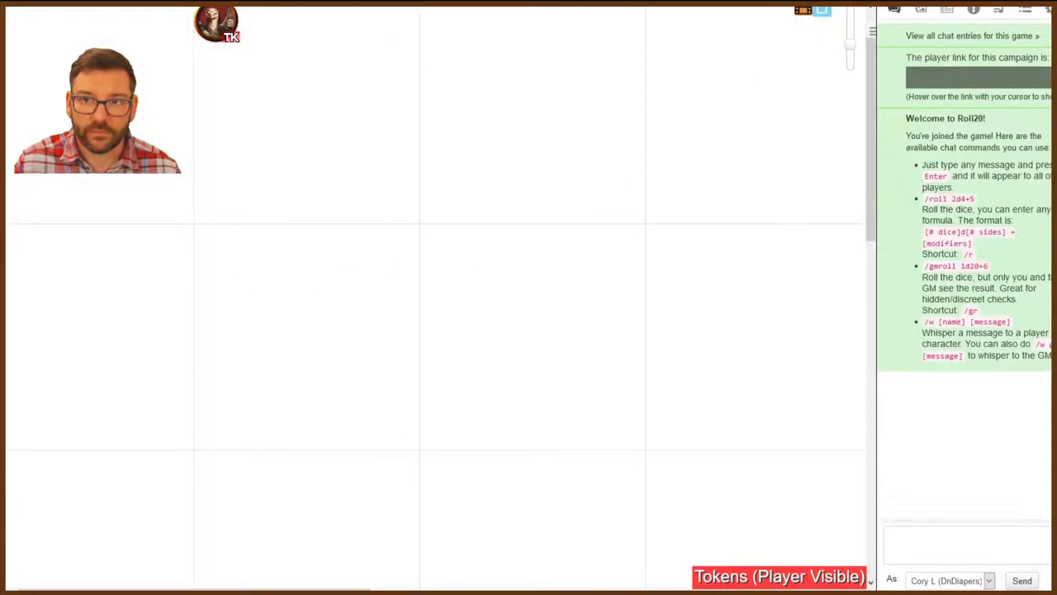
{"action": "left_click", "coordinate": [824, 11]}
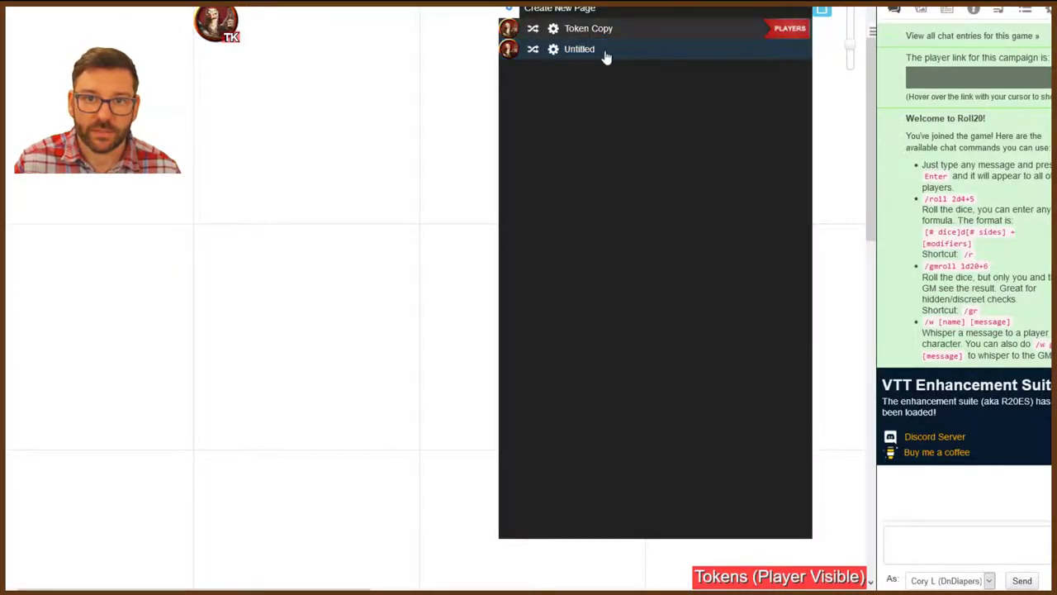
{"action": "left_click", "coordinate": [554, 50]}
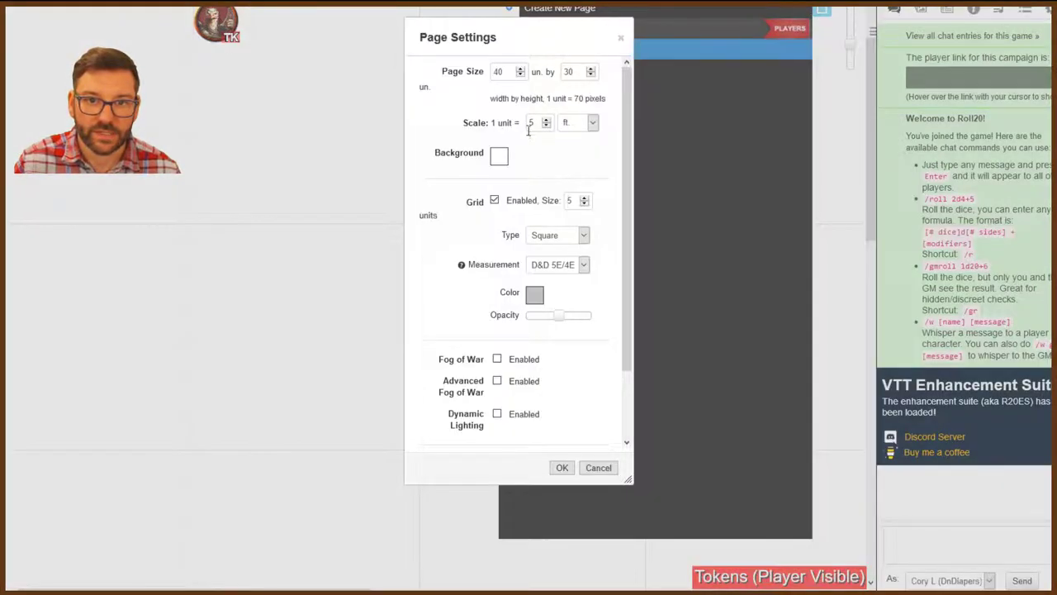
{"action": "left_click", "coordinate": [584, 204]}
{"action": "left_click", "coordinate": [584, 204]}
{"action": "left_click", "coordinate": [583, 204]}
{"action": "left_click", "coordinate": [584, 204]}
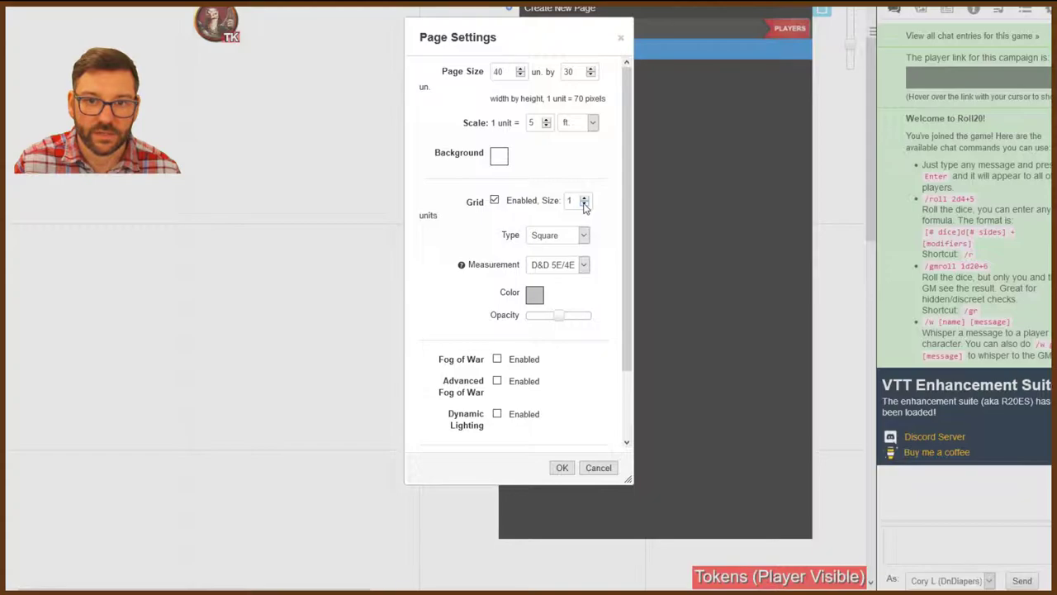
{"action": "left_click", "coordinate": [562, 467]}
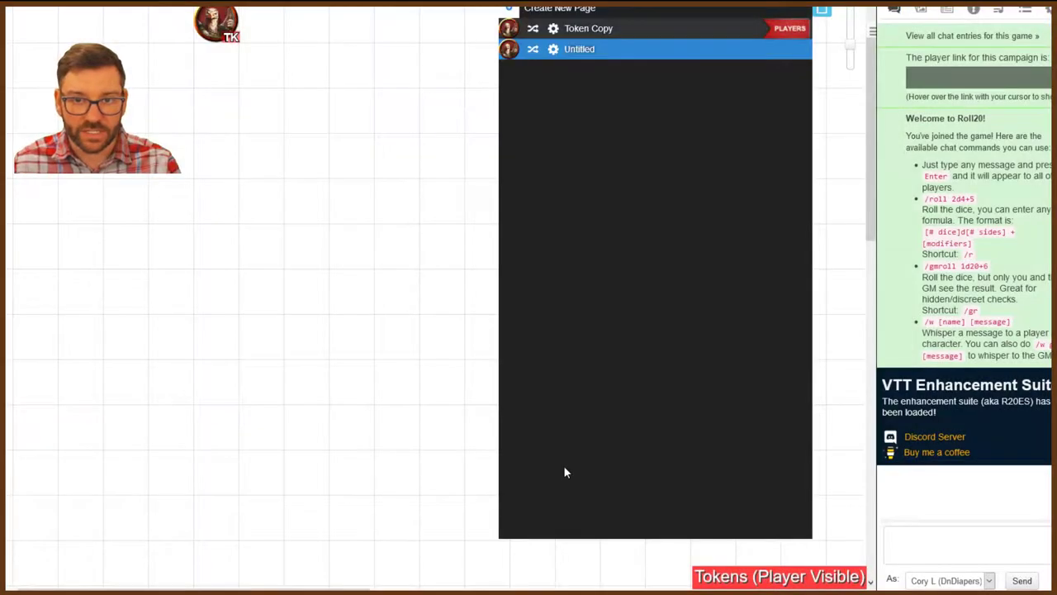
Step: Switch to the Token Copy page and dismiss the page list to work with its token
{"action": "left_click", "coordinate": [597, 34]}
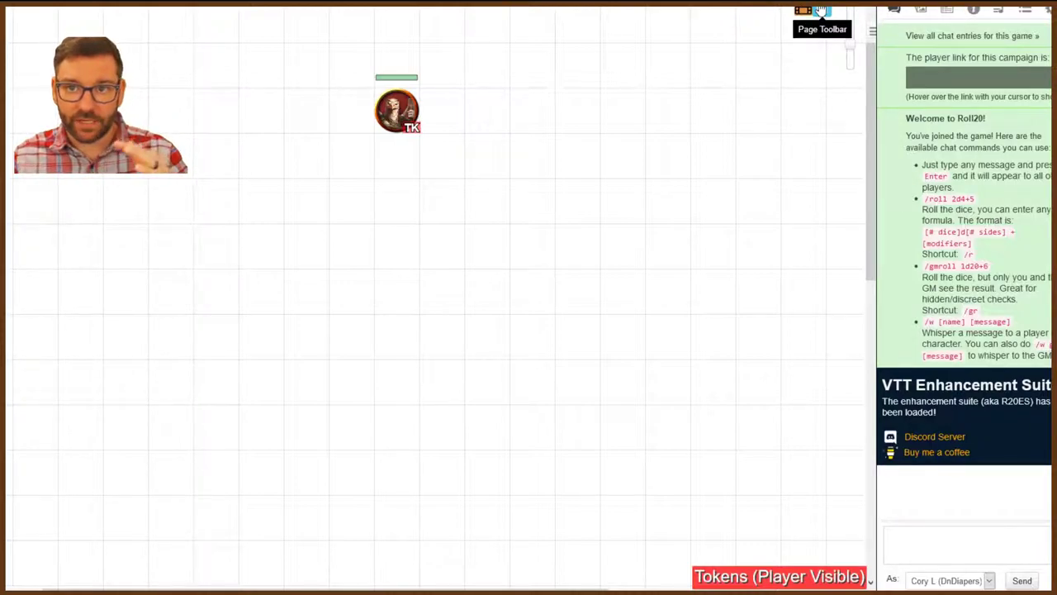
{"action": "left_click", "coordinate": [819, 10]}
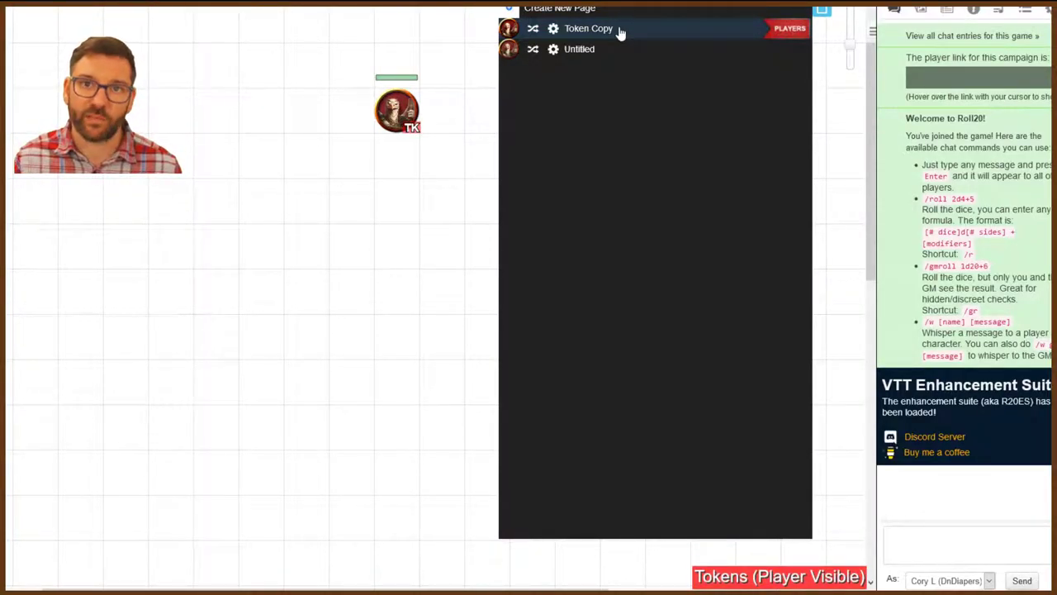
{"action": "left_click", "coordinate": [599, 30]}
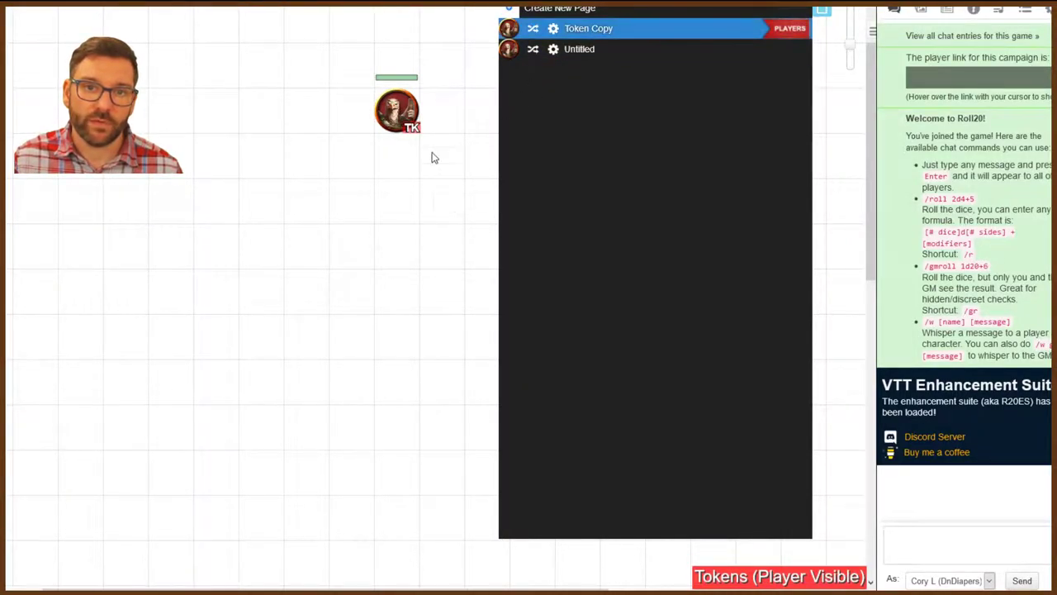
{"action": "left_click", "coordinate": [821, 11]}
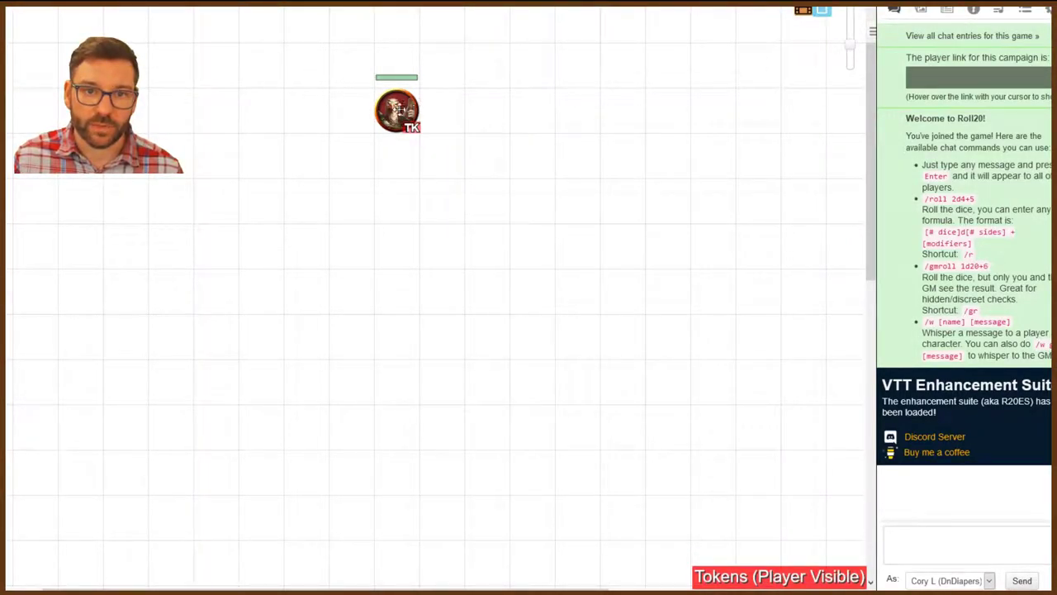
{"action": "left_click", "coordinate": [397, 110]}
{"action": "left_click", "coordinate": [354, 181]}
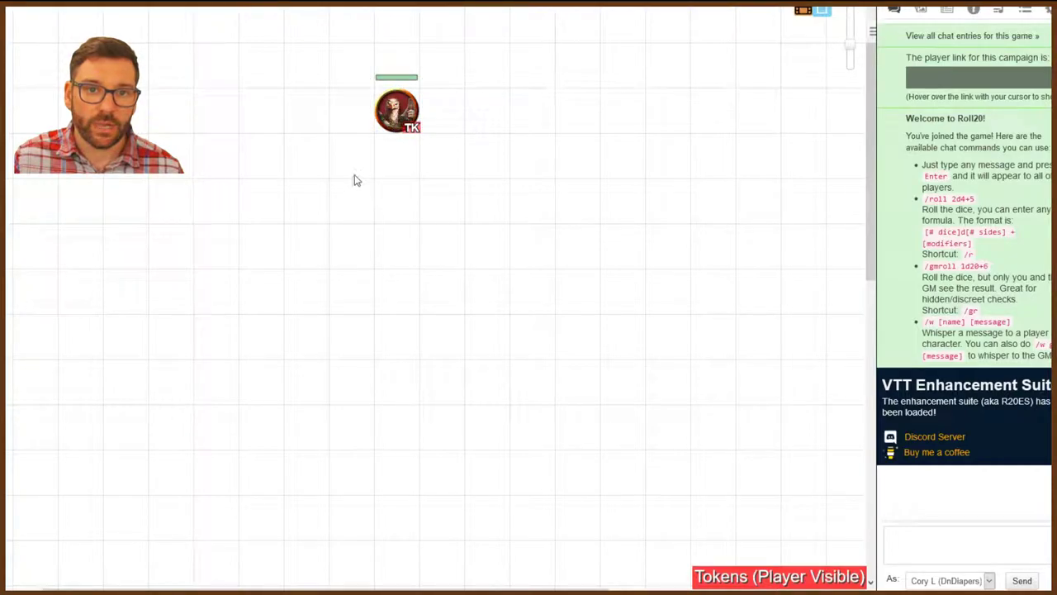
Step: Copy the token on the Token Copy page and paste three duplicates beside and below it
{"action": "left_click_drag", "start_coordinate": [336, 48], "coordinate": [602, 289]}
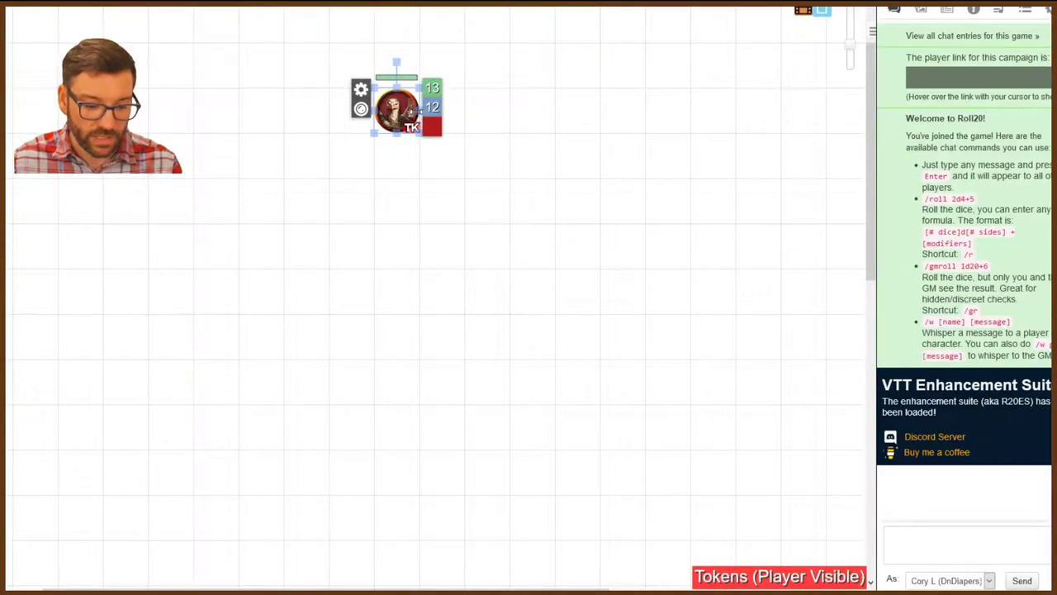
{"action": "key", "text": "ctrl+c"}
{"action": "left_click", "coordinate": [520, 106]}
{"action": "key", "text": "ctrl+v"}
{"action": "left_click", "coordinate": [401, 198]}
{"action": "key", "text": "ctrl+v"}
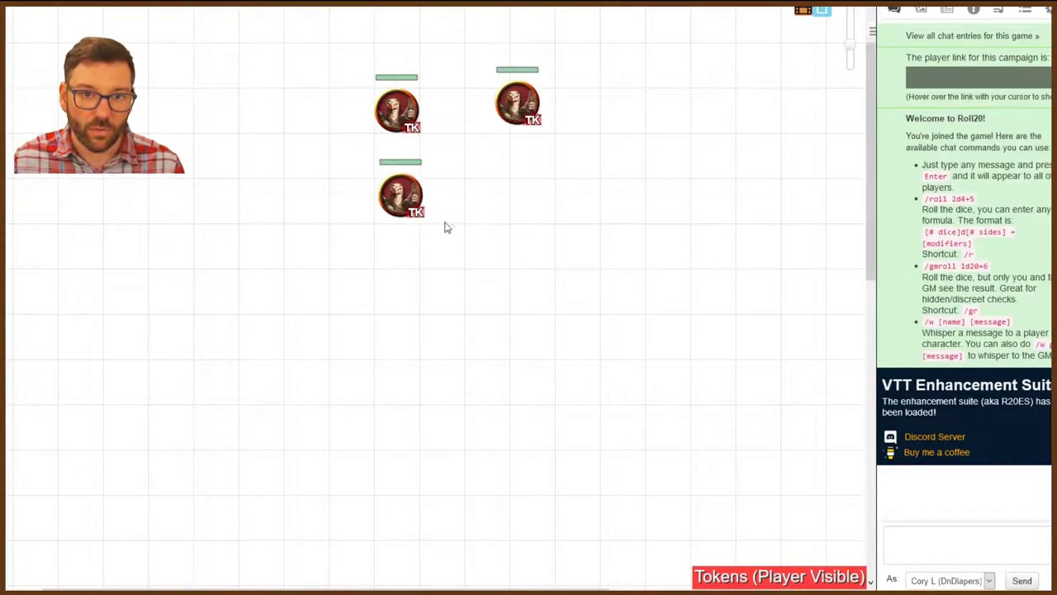
{"action": "left_click", "coordinate": [479, 204]}
{"action": "key", "text": "ctrl+v"}
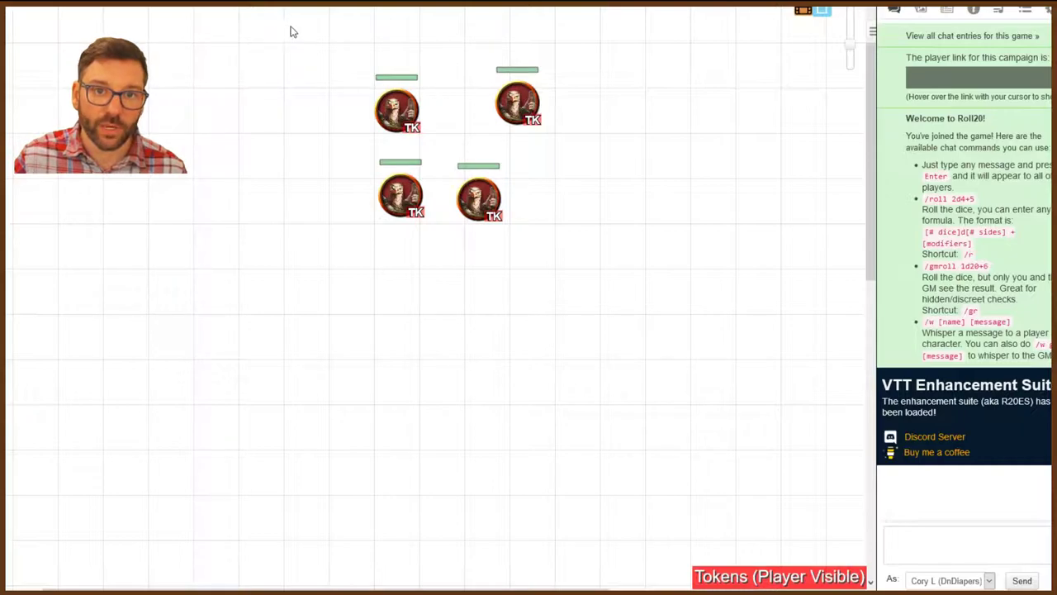
Step: Copy all four tokens from the Token Copy page onto the Untitled page and delete the pasted copies there
{"action": "left_click_drag", "start_coordinate": [309, 24], "coordinate": [646, 316]}
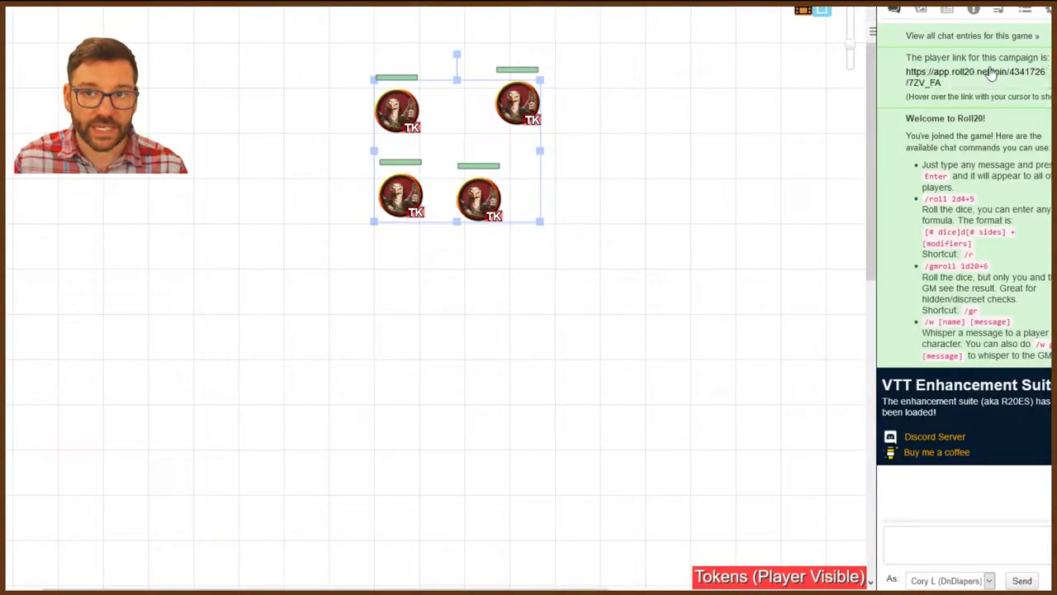
{"action": "left_click", "coordinate": [823, 12]}
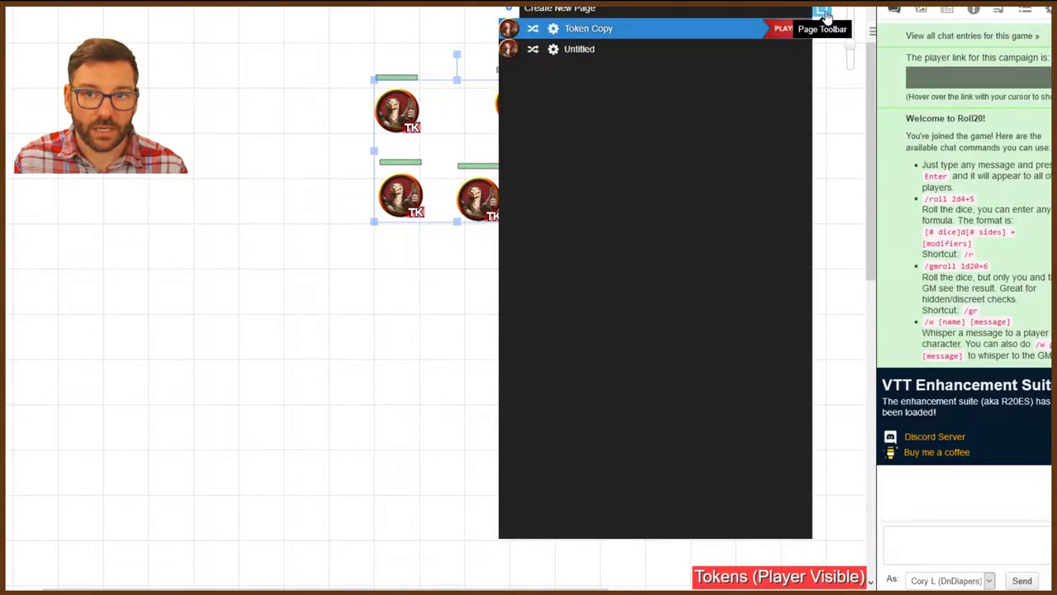
{"action": "left_click", "coordinate": [632, 50]}
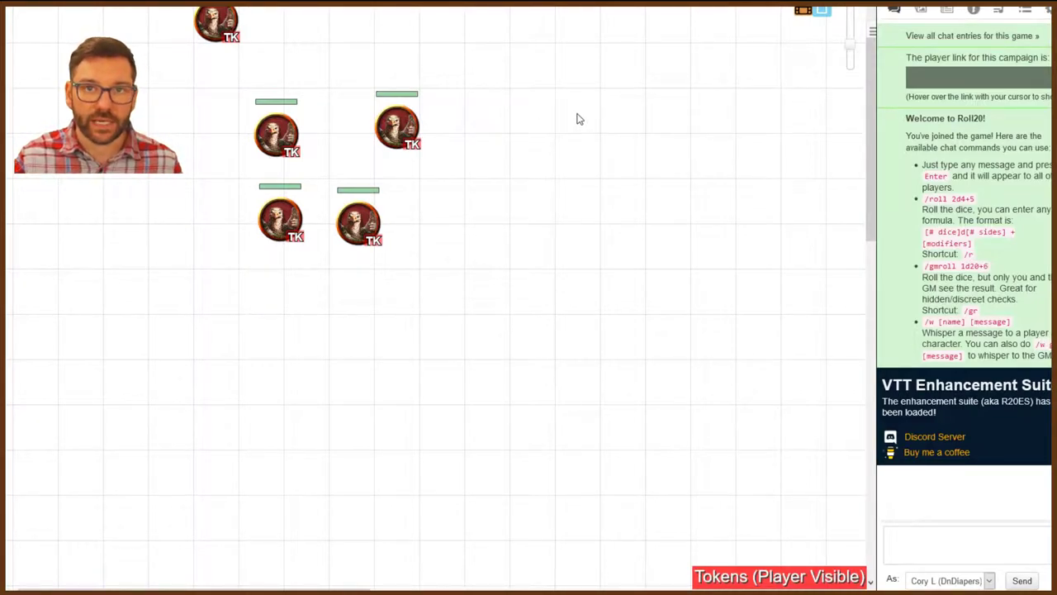
{"action": "left_click_drag", "start_coordinate": [218, 72], "coordinate": [472, 272]}
{"action": "key", "text": "Delete"}
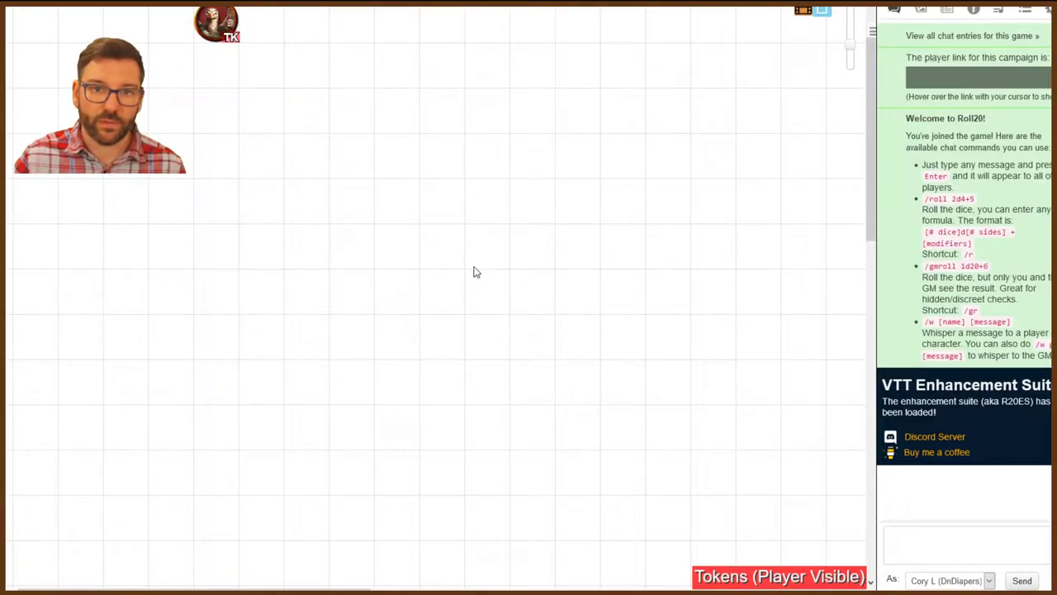
{"action": "left_click", "coordinate": [822, 16]}
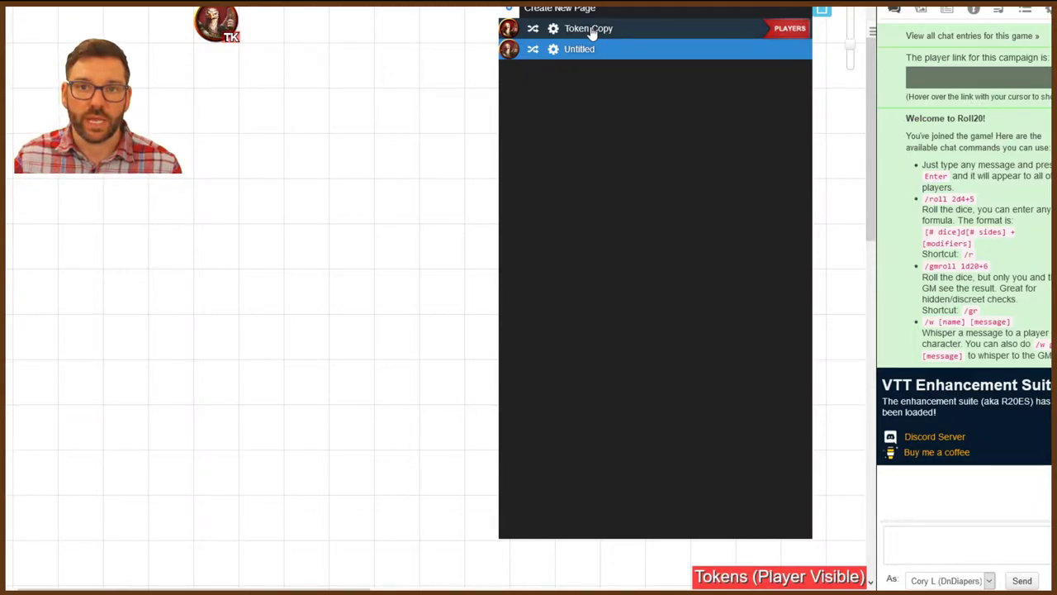
{"action": "left_click", "coordinate": [802, 12]}
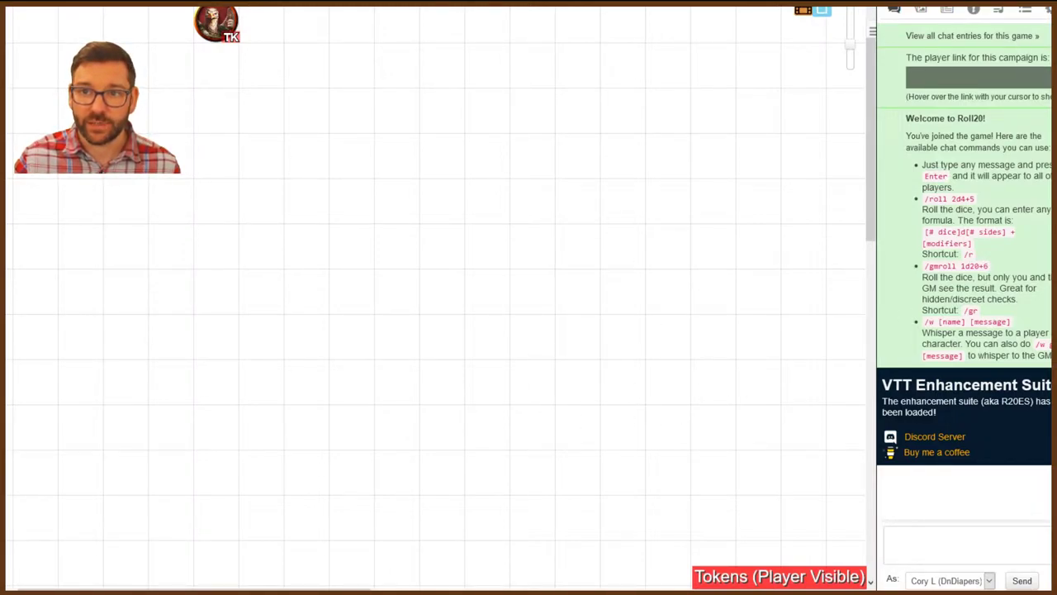
{"action": "left_click_drag", "start_coordinate": [882, 382], "coordinate": [1008, 421]}
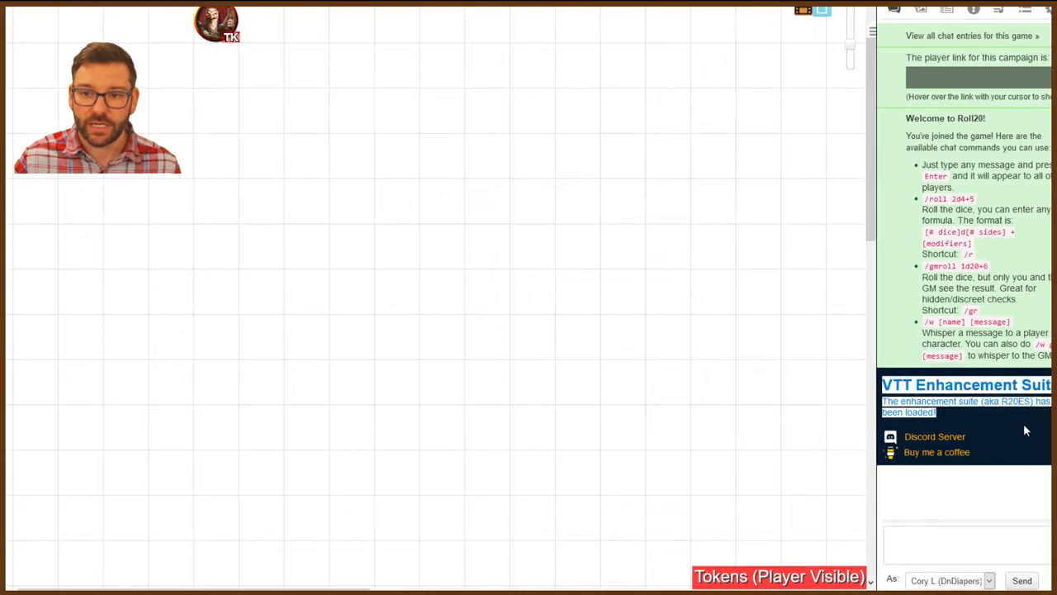
{"action": "left_click", "coordinate": [1024, 428]}
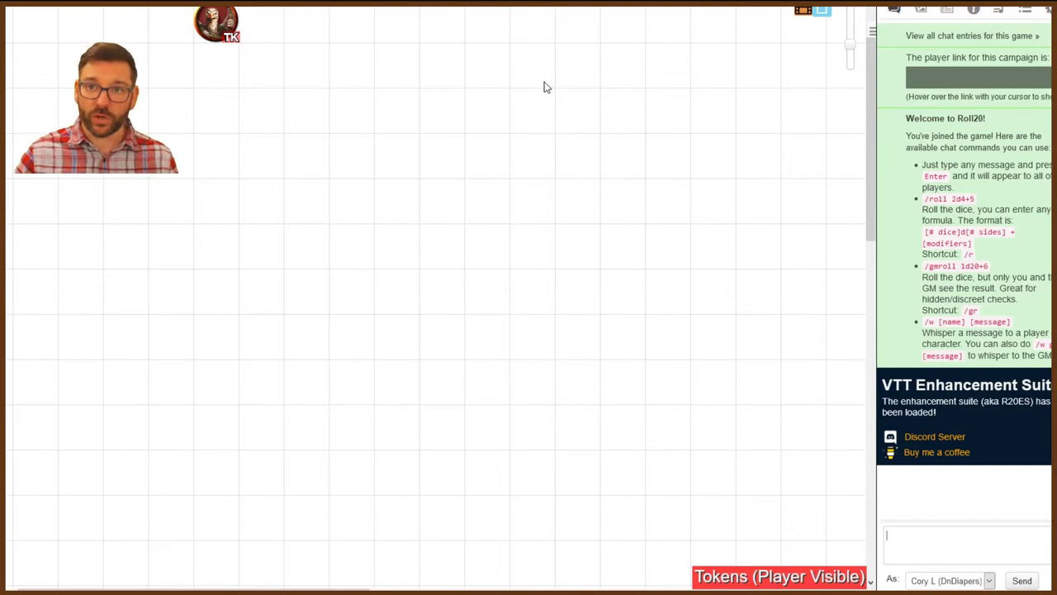
{"action": "left_click", "coordinate": [821, 11]}
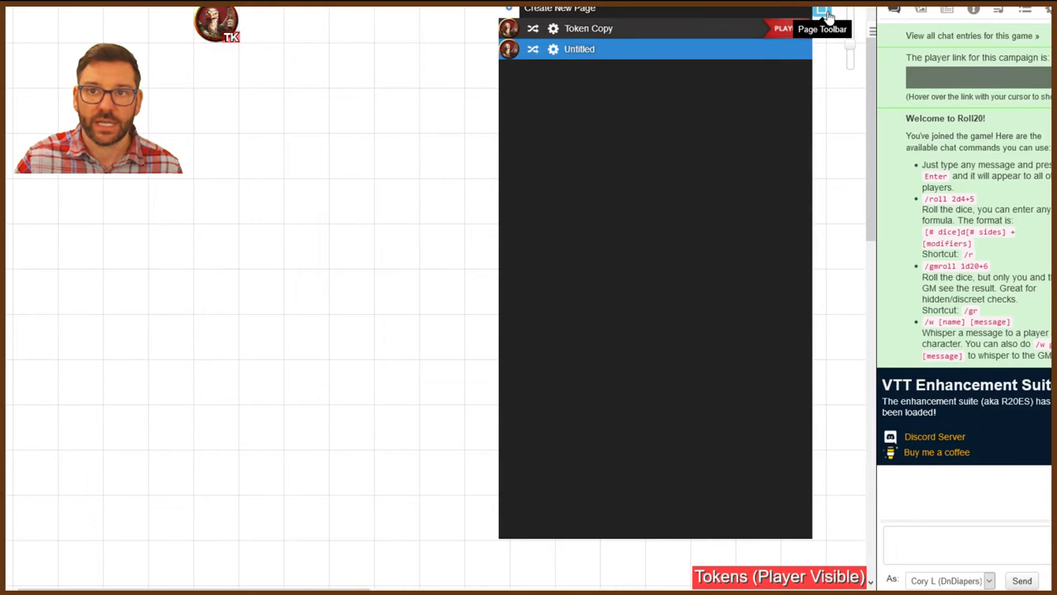
{"action": "left_click", "coordinate": [824, 12]}
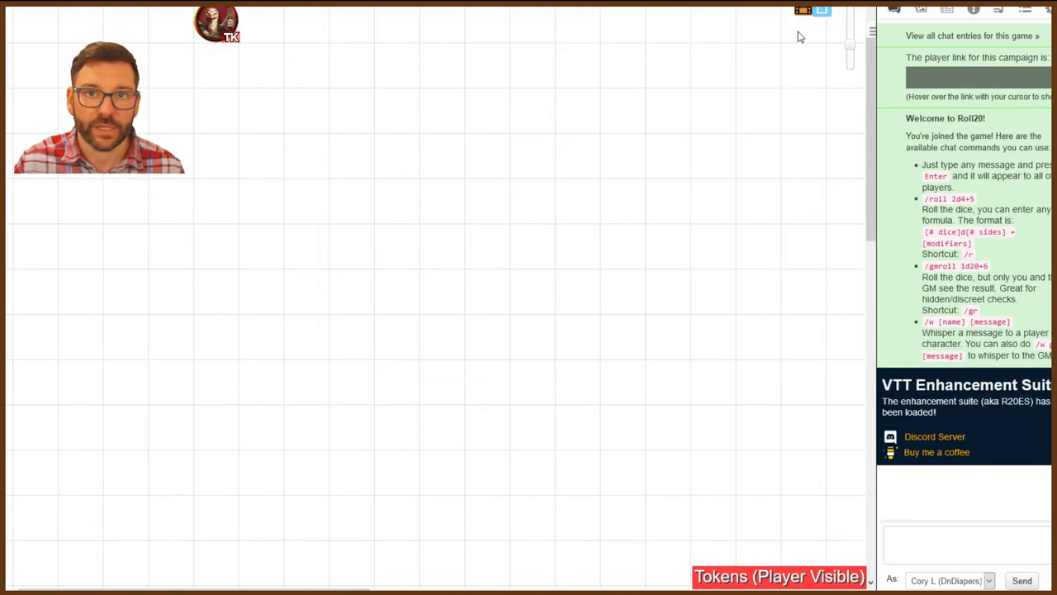